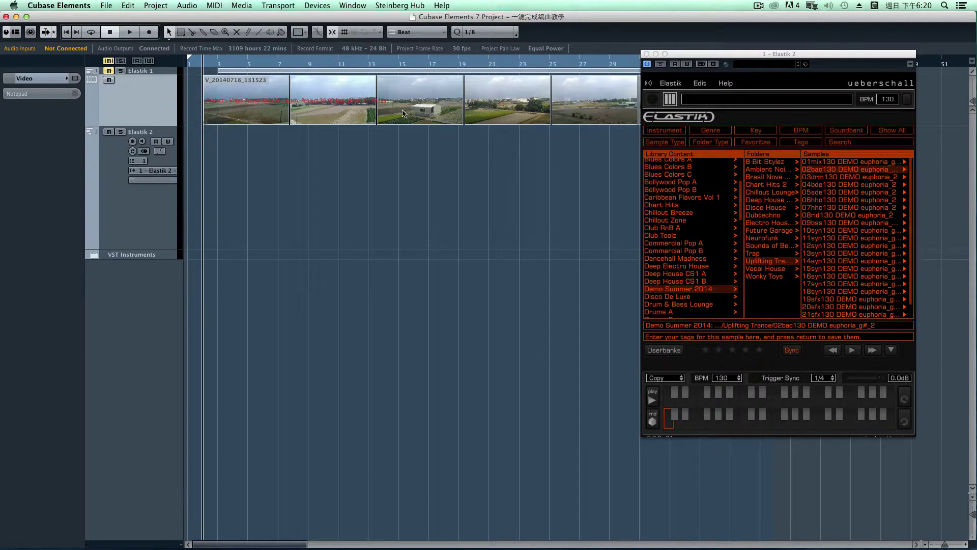
# Open the Video Player to view the imported clip, and close it again
pyautogui.press('F8')
pyautogui.click(76, 80)
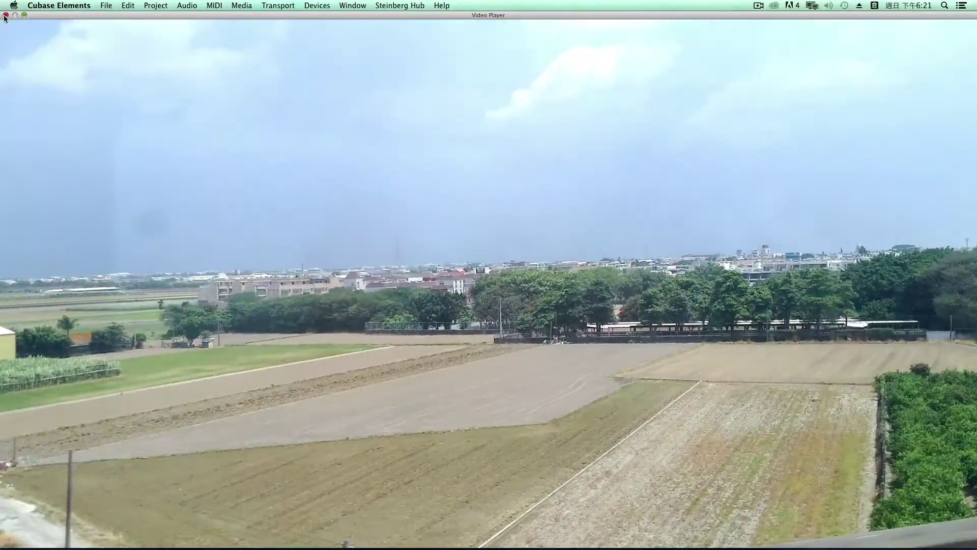
pyautogui.click(6, 16)
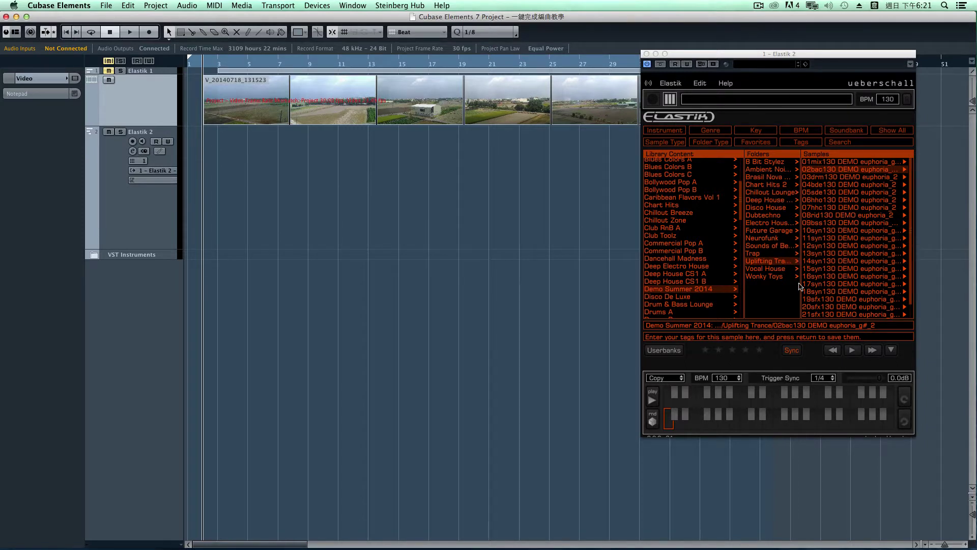
# Audition the 01mix130, 02bac130 and 03drm130 DEMO euphoria samples in the Uplifting Trance folder
pyautogui.click(904, 163)
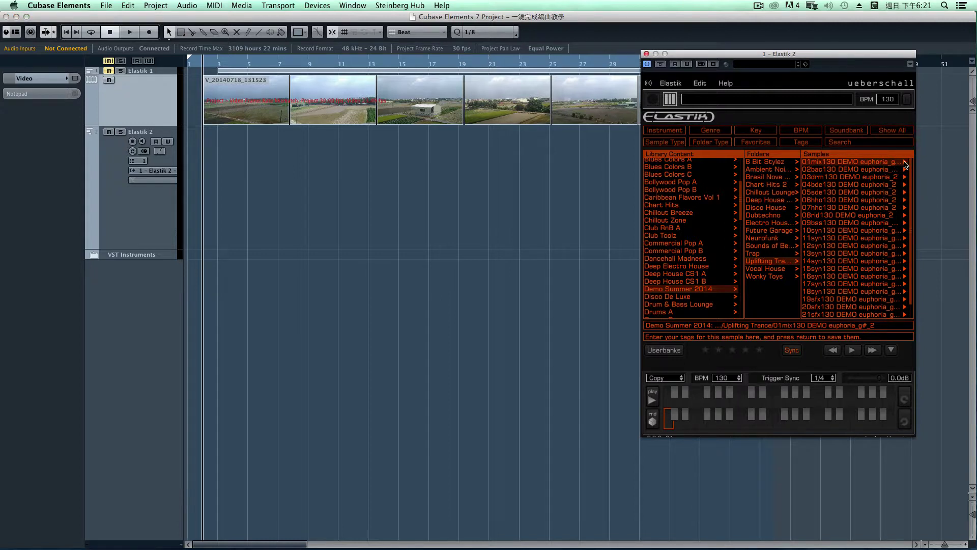
pyautogui.click(905, 164)
pyautogui.click(906, 164)
pyautogui.click(850, 171)
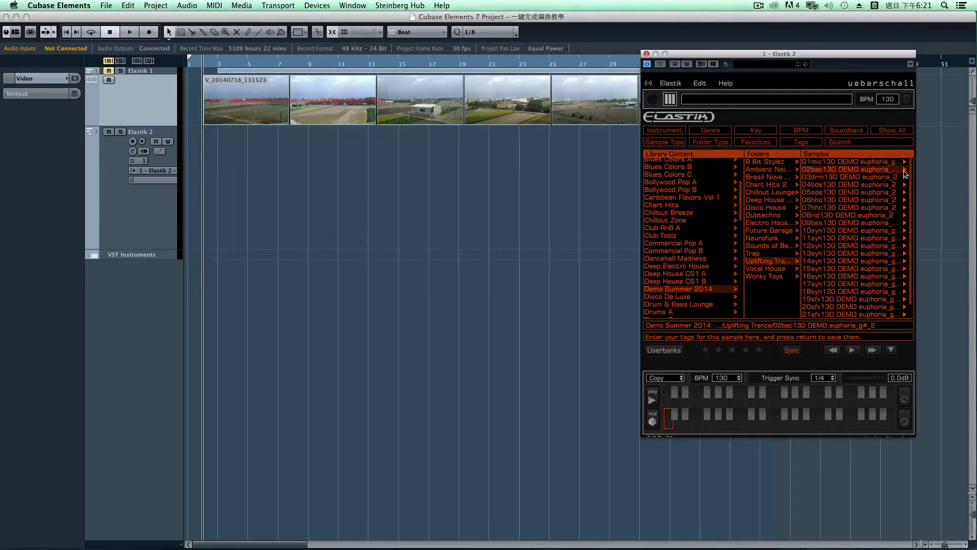
pyautogui.click(905, 171)
pyautogui.click(905, 172)
pyautogui.click(874, 178)
pyautogui.click(905, 177)
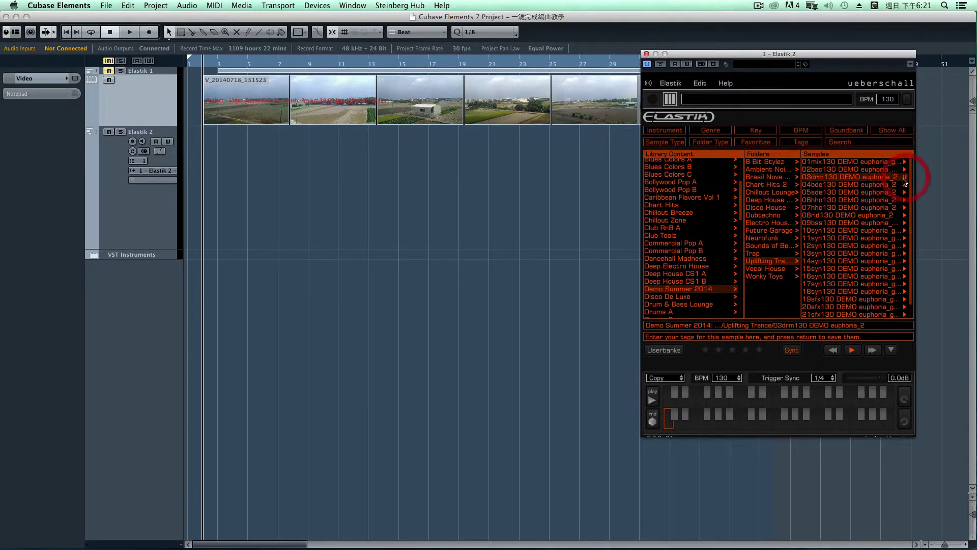
# Audition further Uplifting Trance samples, from the 04bde130 drum loop through the bass and synth loops to the 21sfx130 effect
pyautogui.click(889, 192)
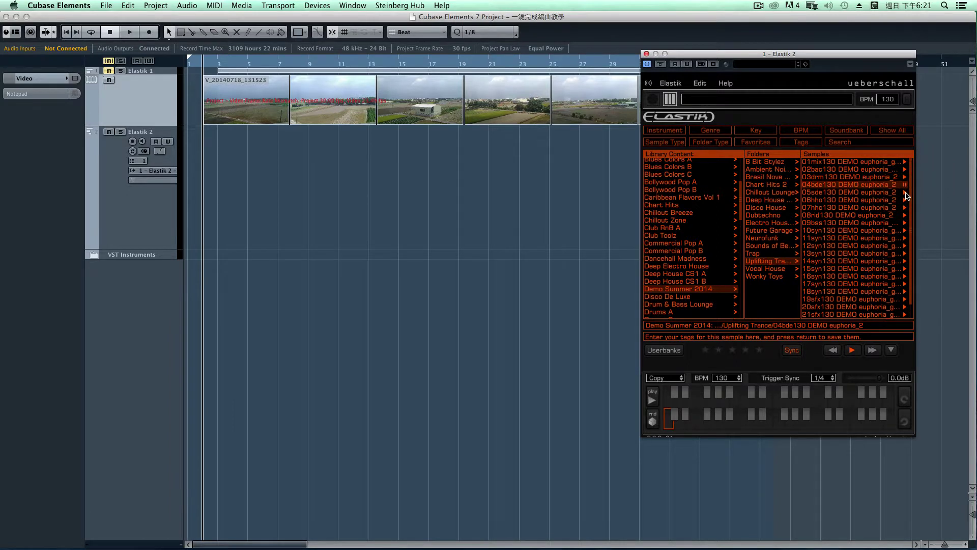
pyautogui.click(905, 193)
pyautogui.click(905, 200)
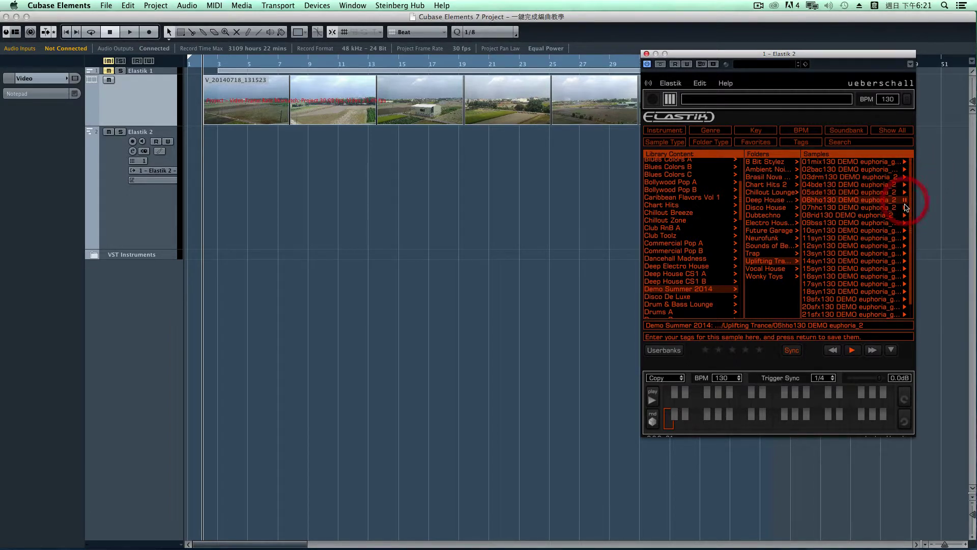
pyautogui.click(902, 223)
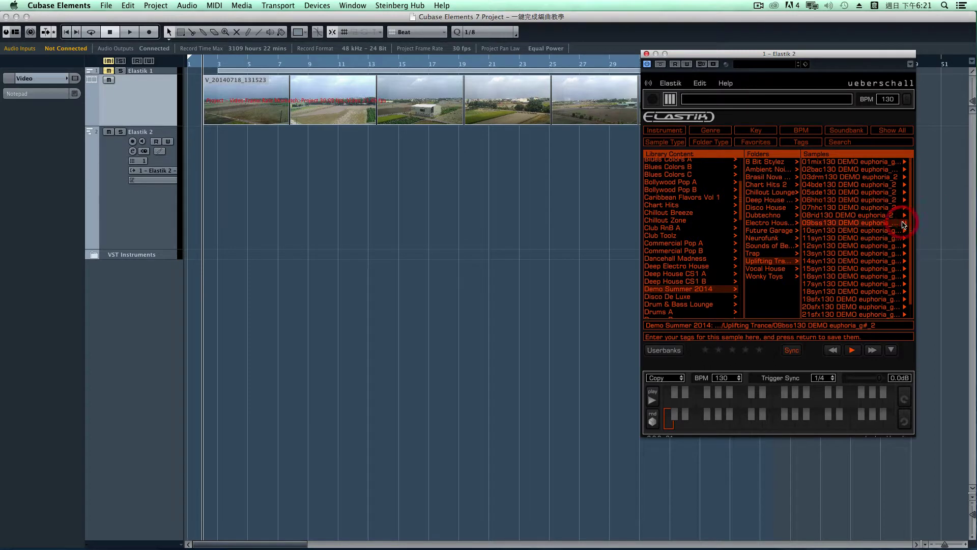
pyautogui.click(893, 231)
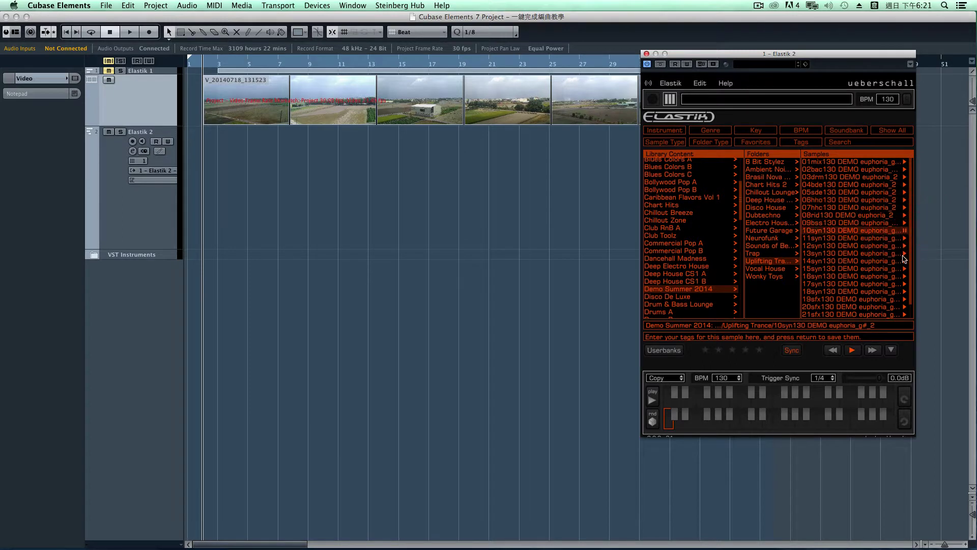
pyautogui.click(903, 246)
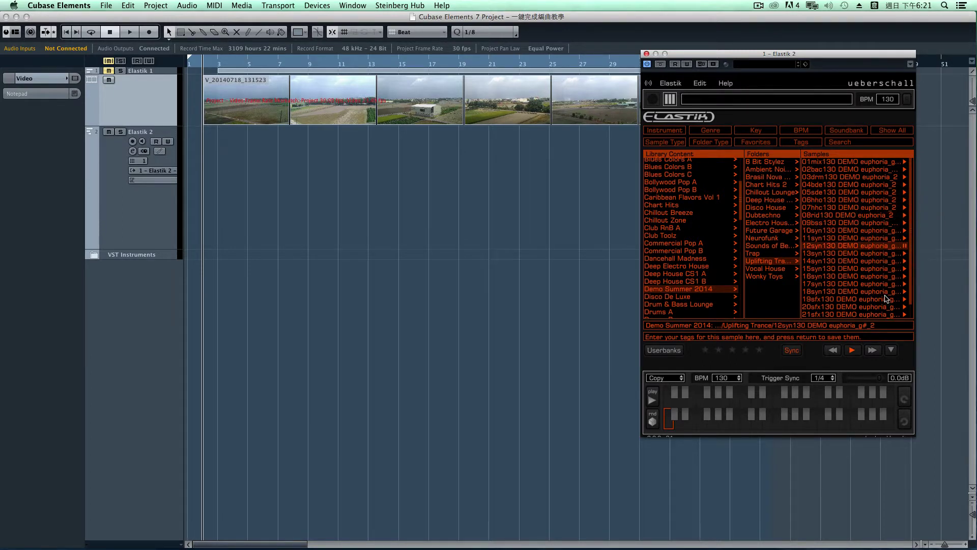
pyautogui.click(894, 299)
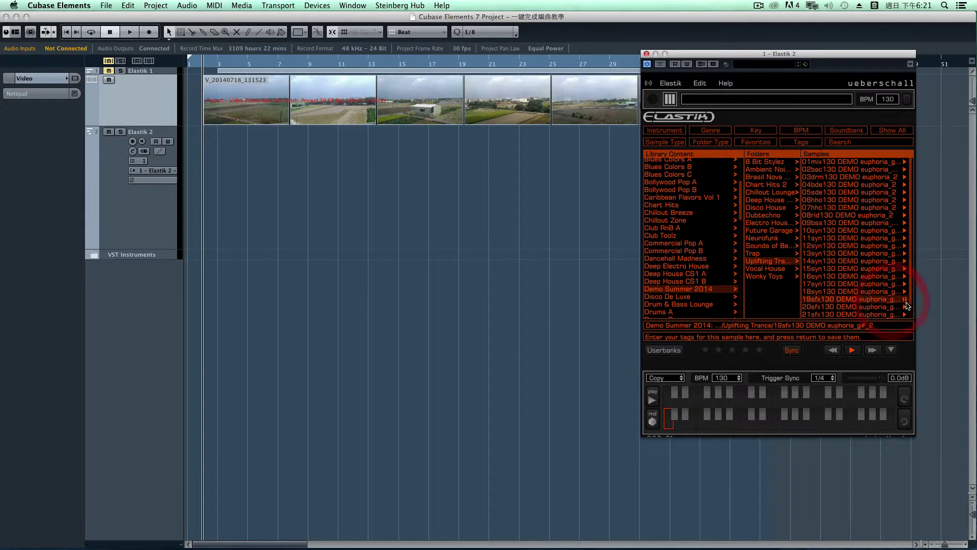
pyautogui.click(893, 307)
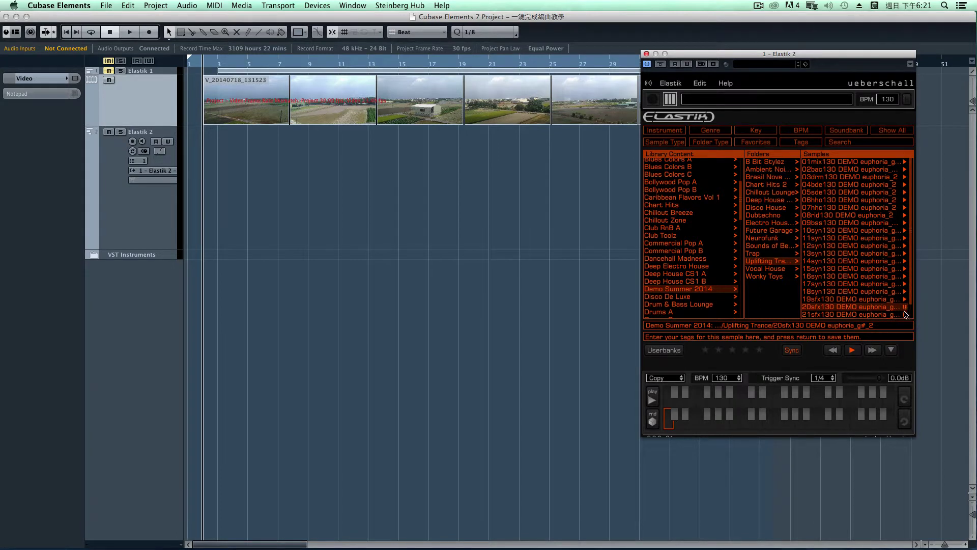
pyautogui.click(903, 313)
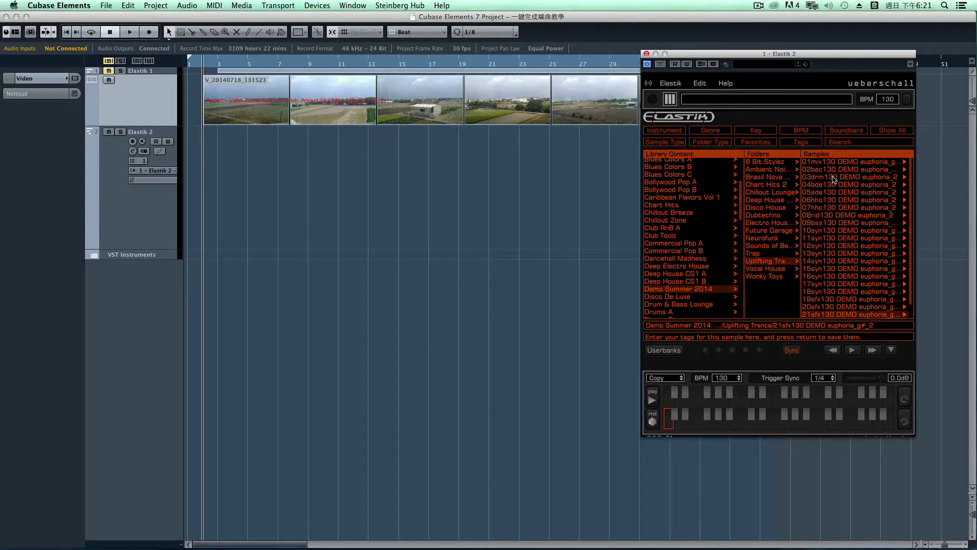
# Select the Elastik 2 track, assign the 02bac130 DEMO euphoria_g#_2 sample to Elastik's C1 key and audition it
pyautogui.click(117, 216)
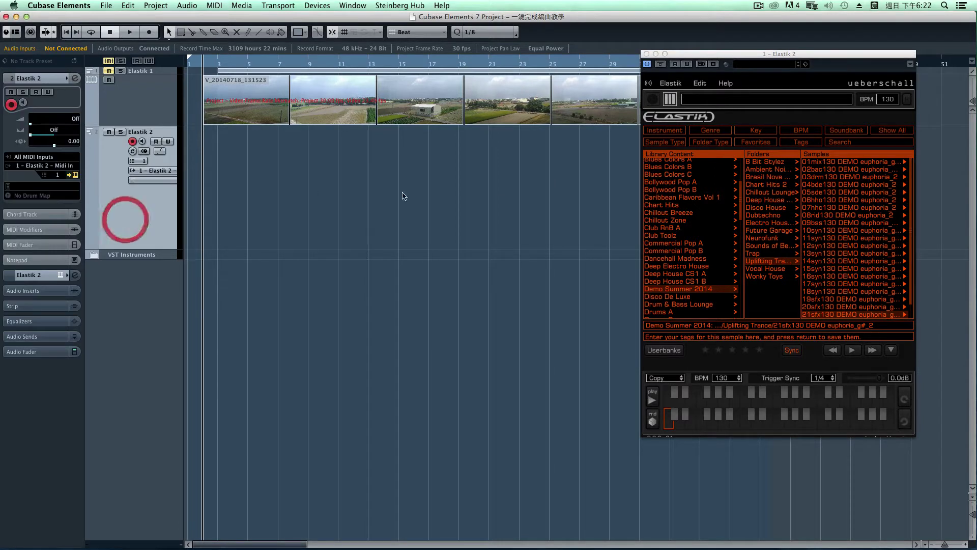
pyautogui.click(867, 170)
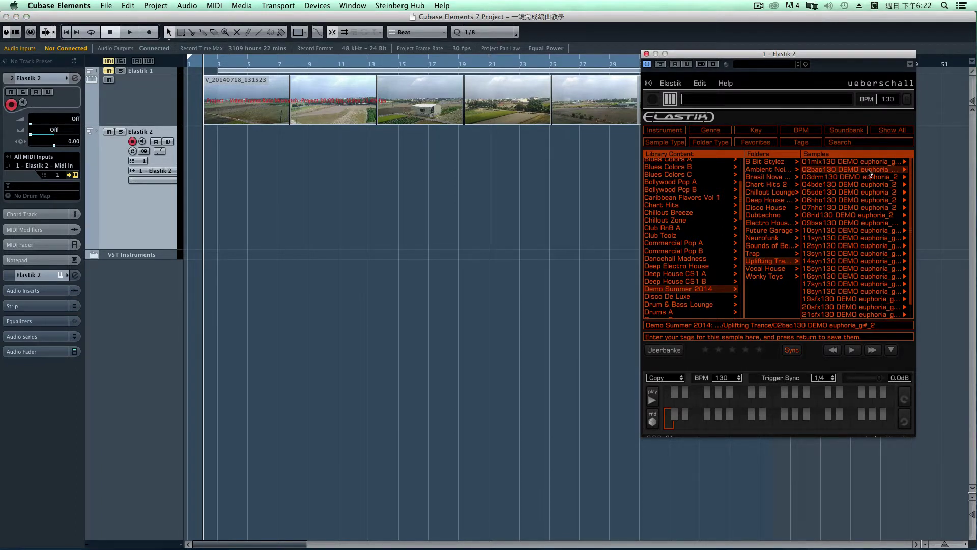
pyautogui.moveTo(869, 173); pyautogui.dragTo(669, 425)
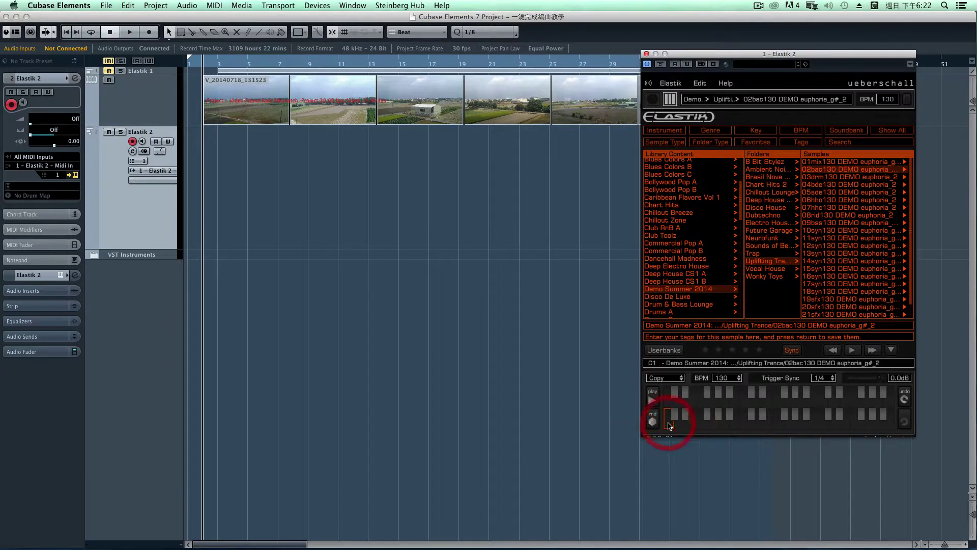
pyautogui.click(668, 418)
pyautogui.click(669, 426)
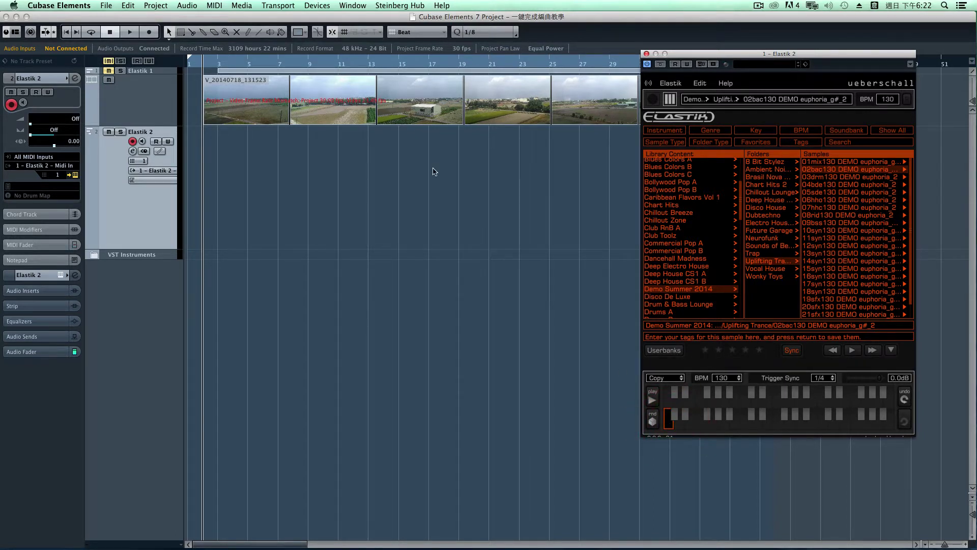
# Create a MIDI part on the Elastik 2 track and draw a C1 note in it from bar 3 to bar 12
pyautogui.doubleClick(237, 169)
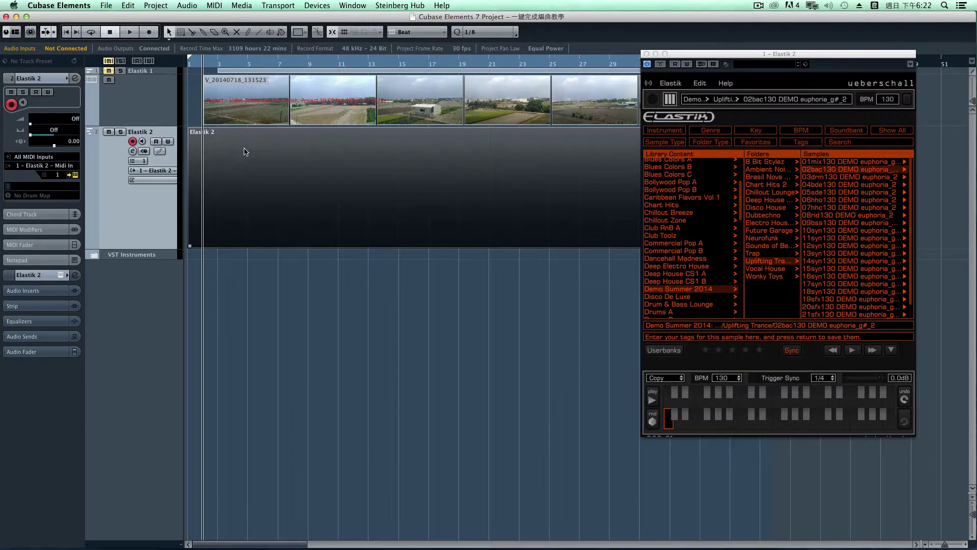
pyautogui.doubleClick(246, 154)
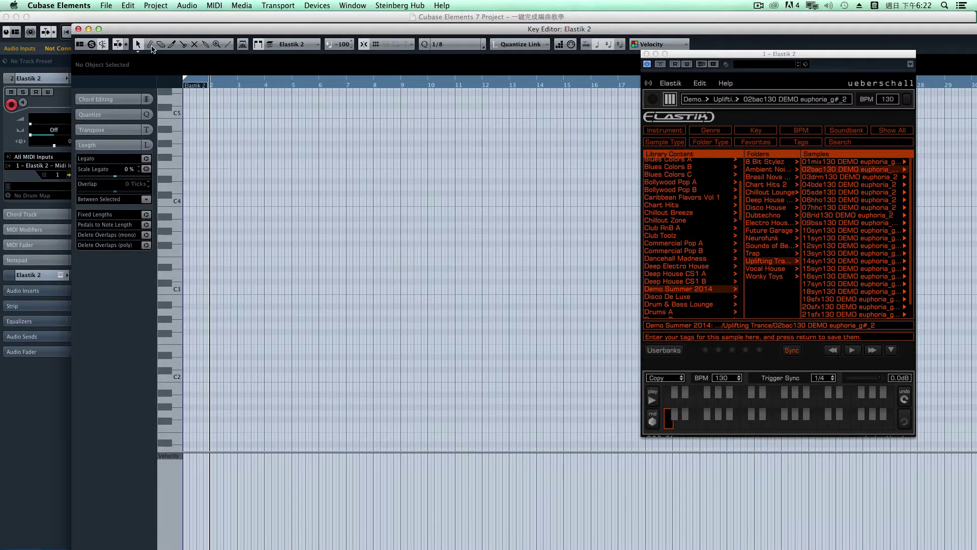
pyautogui.click(150, 46)
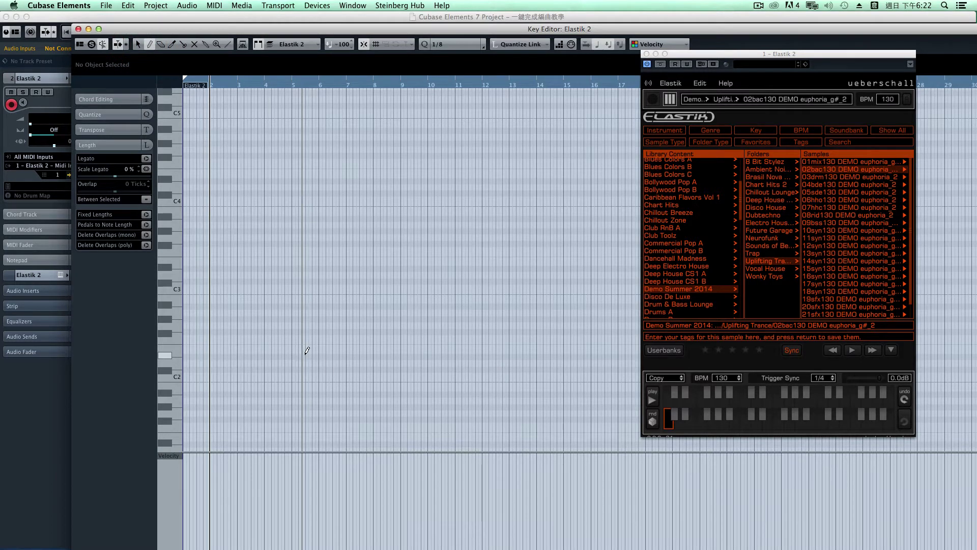
pyautogui.scroll(-3, 307, 350)
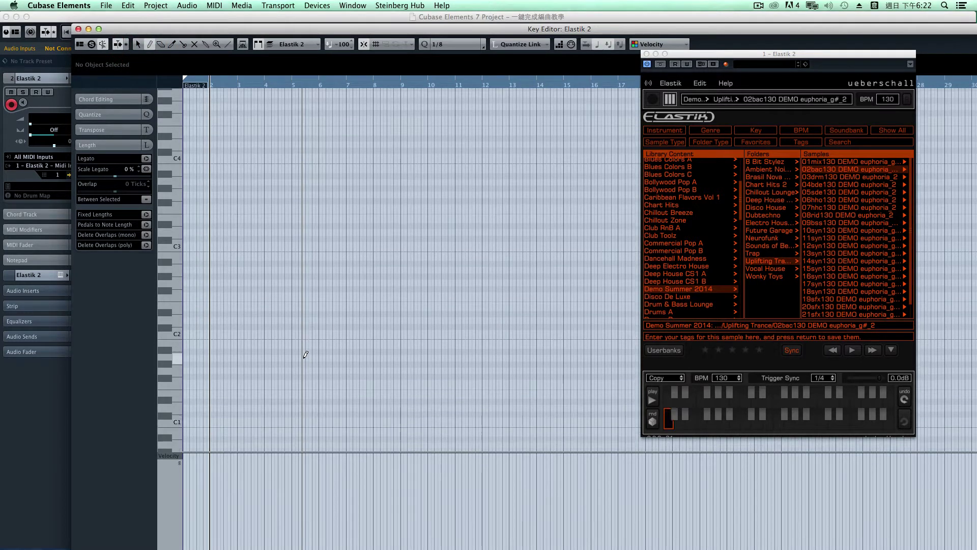
pyautogui.click(239, 422)
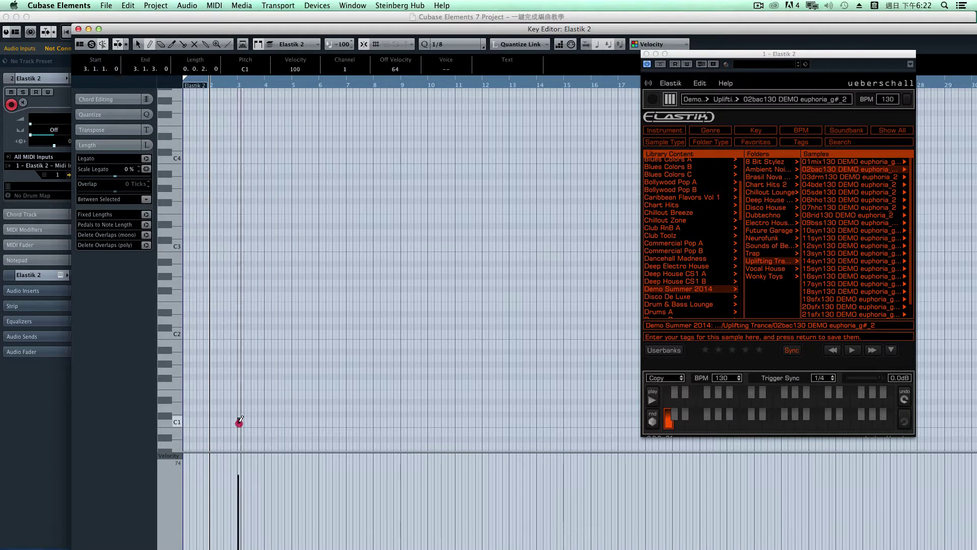
pyautogui.moveTo(239, 422); pyautogui.dragTo(485, 417)
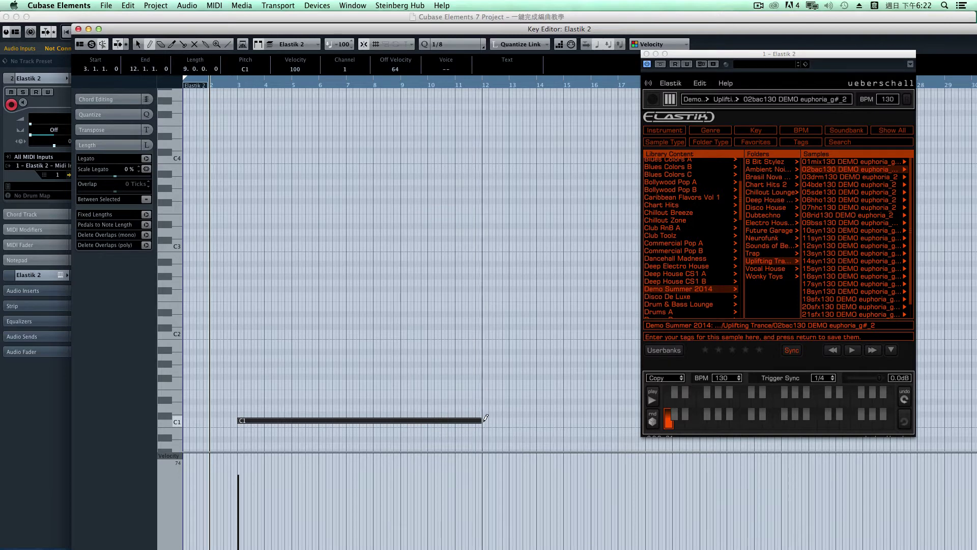
# Set the playhead to bar 3, show the sample in Elastik's Loopeye view and start playback
pyautogui.click(235, 86)
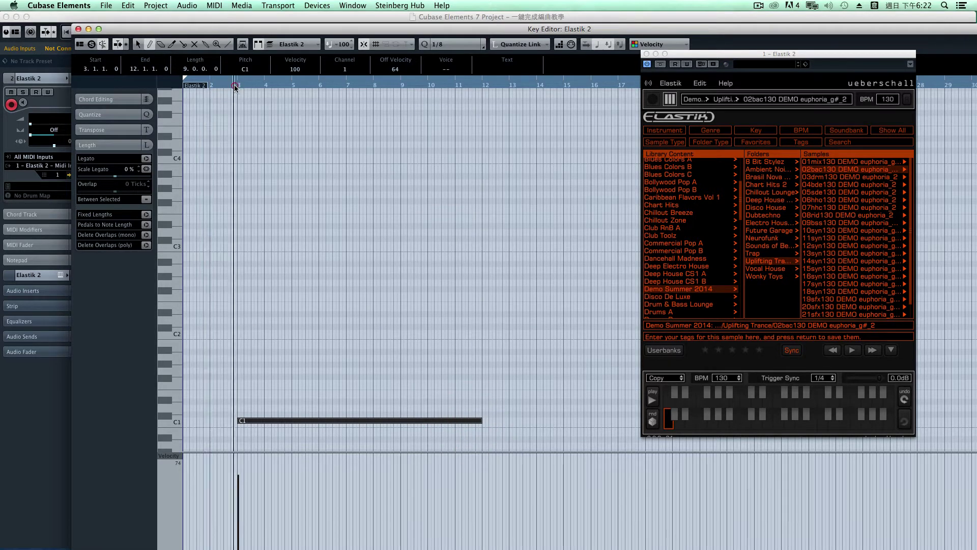
pyautogui.click(236, 85)
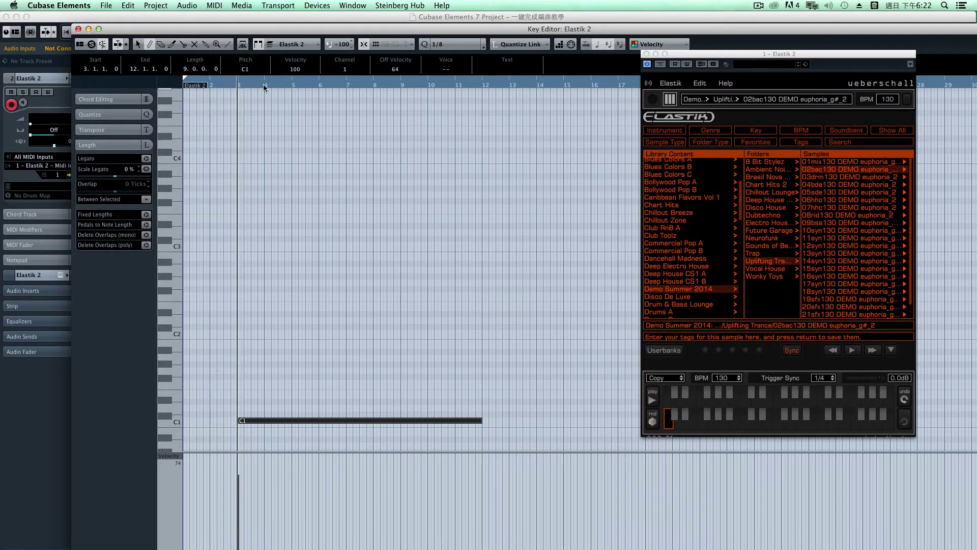
pyautogui.click(654, 99)
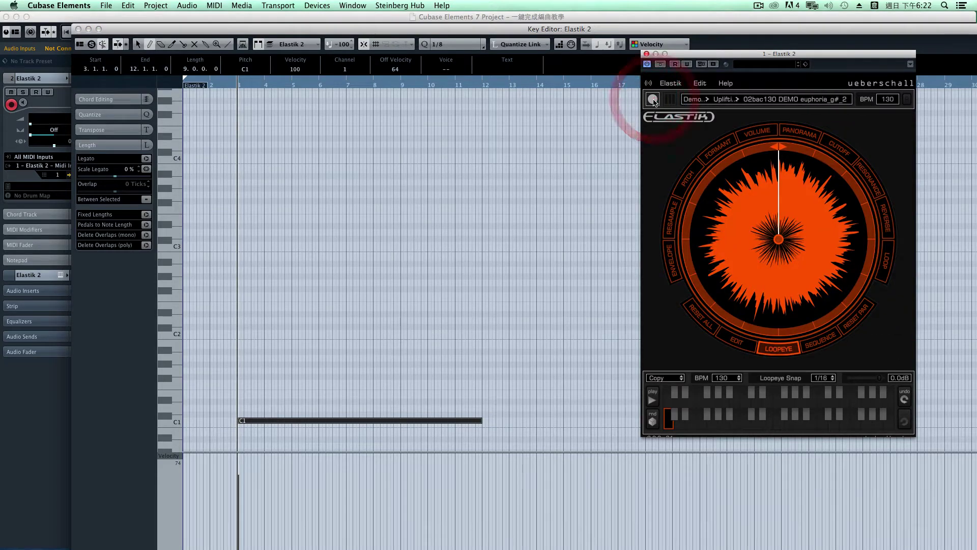
pyautogui.press('space')
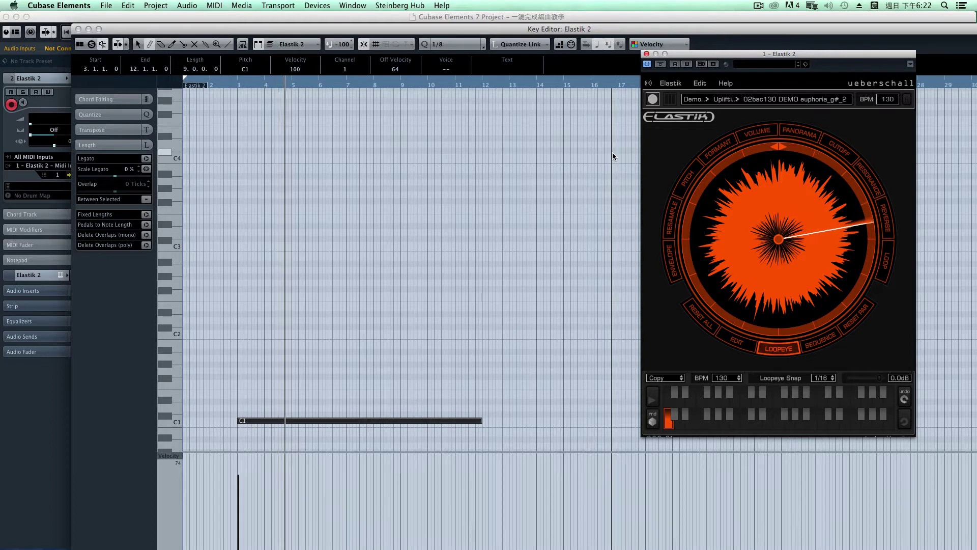
# Examine Elastik's Pitch/Formant and Volume/Panorama controls for the sample during playback, and stop the playback
pyautogui.click(692, 175)
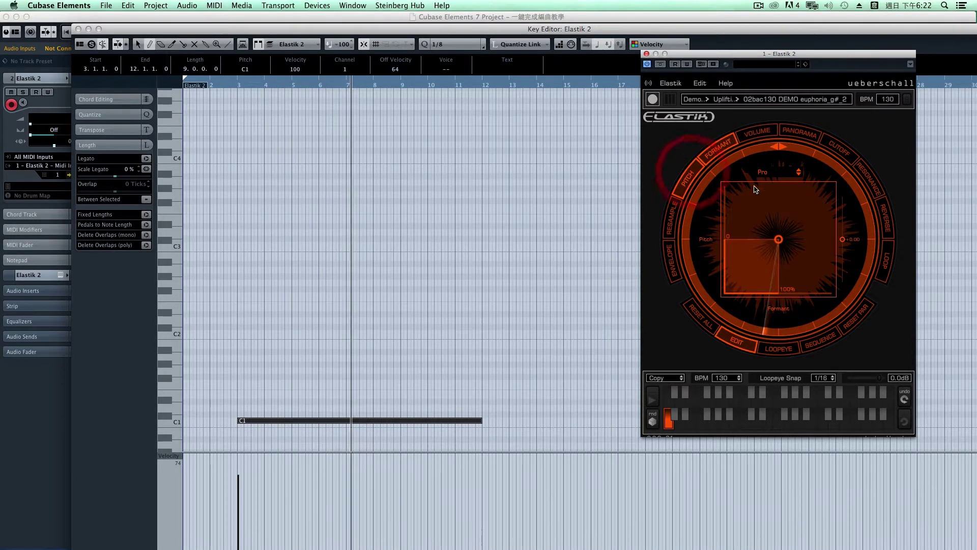
pyautogui.click(721, 153)
pyautogui.click(696, 177)
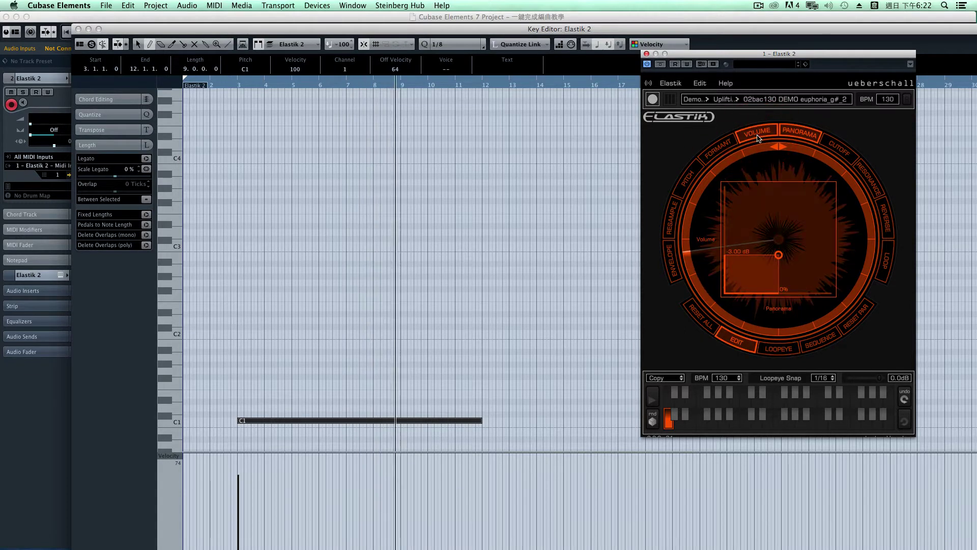
pyautogui.click(694, 177)
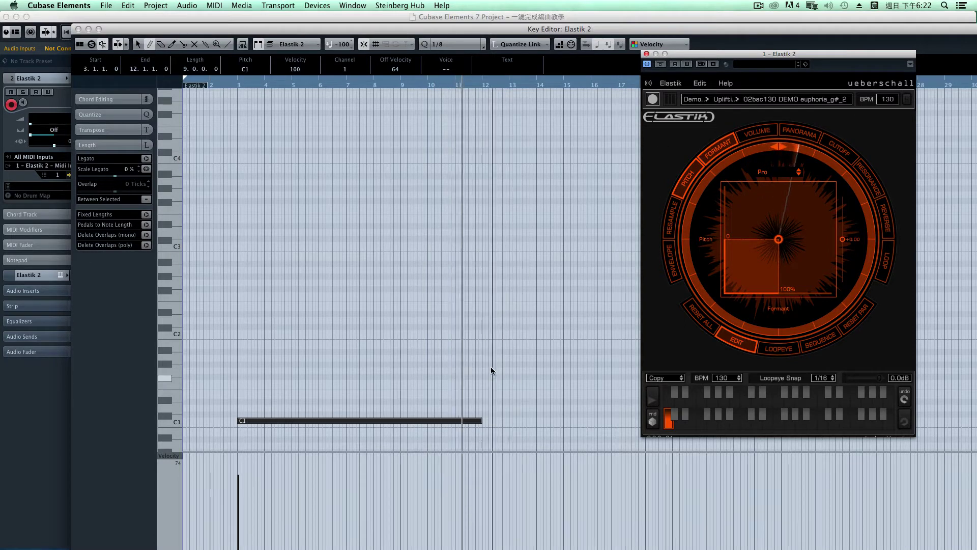
pyautogui.press('space')
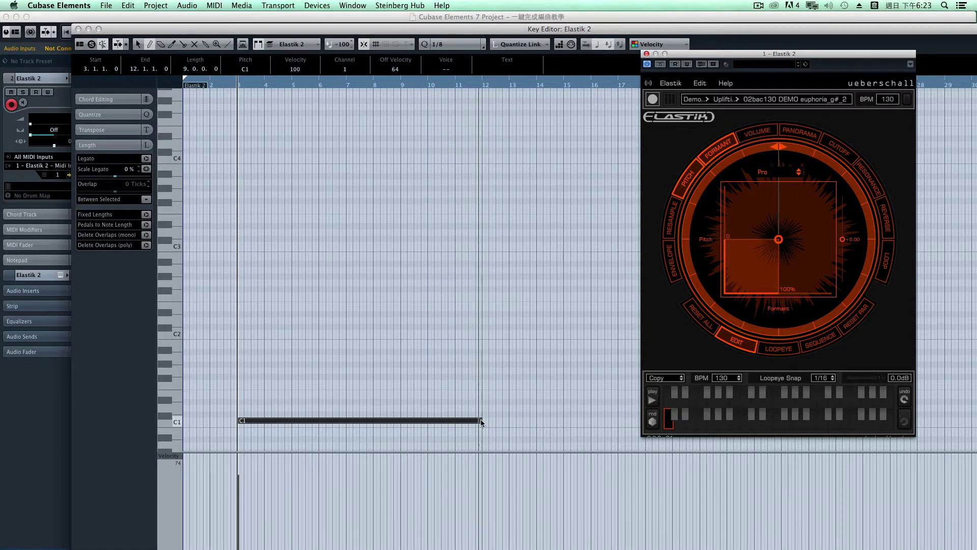
# Remove the stray D#1 note and shorten the C1 note to 8 bars, ending at bar 11
pyautogui.click(471, 400)
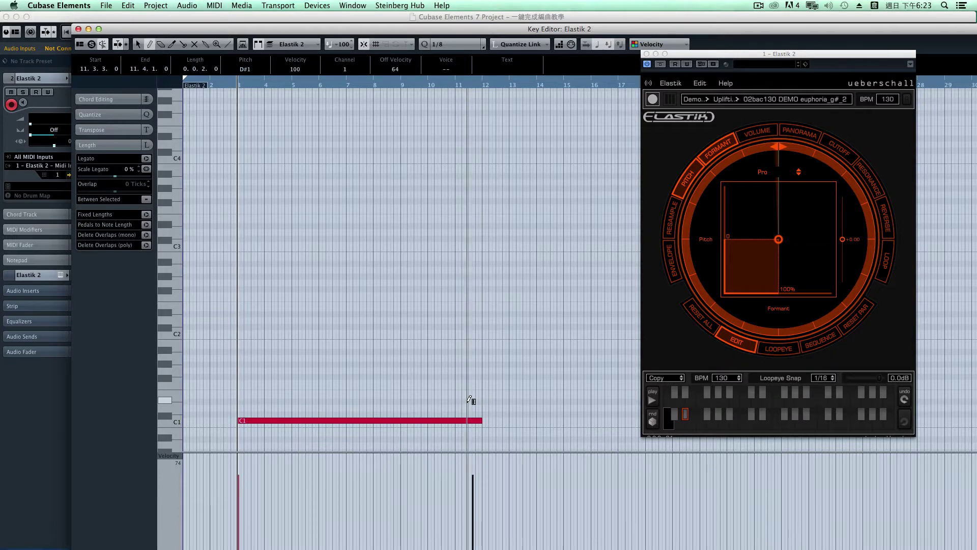
pyautogui.click(470, 401)
pyautogui.press('1')
pyautogui.moveTo(473, 422); pyautogui.dragTo(451, 421)
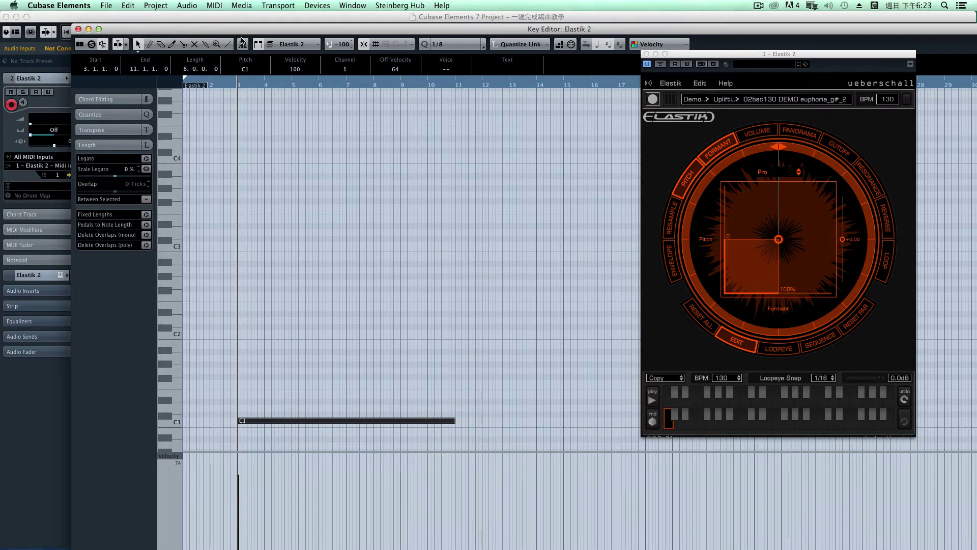
# Return to Elastik's sample browser and duplicate the 8-bar C1 note so the copy runs from bar 11 to bar 19
pyautogui.click(669, 99)
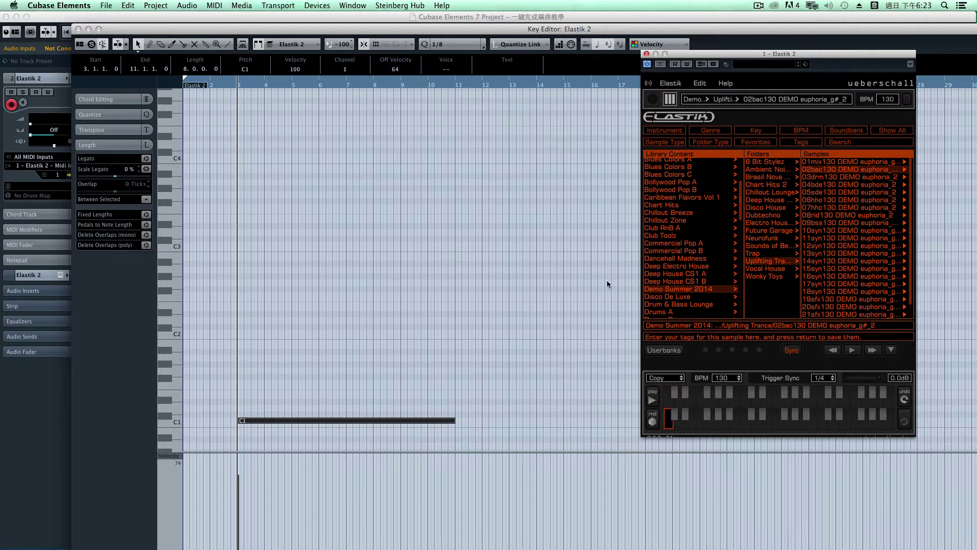
pyautogui.hscroll(1, 441, 404)
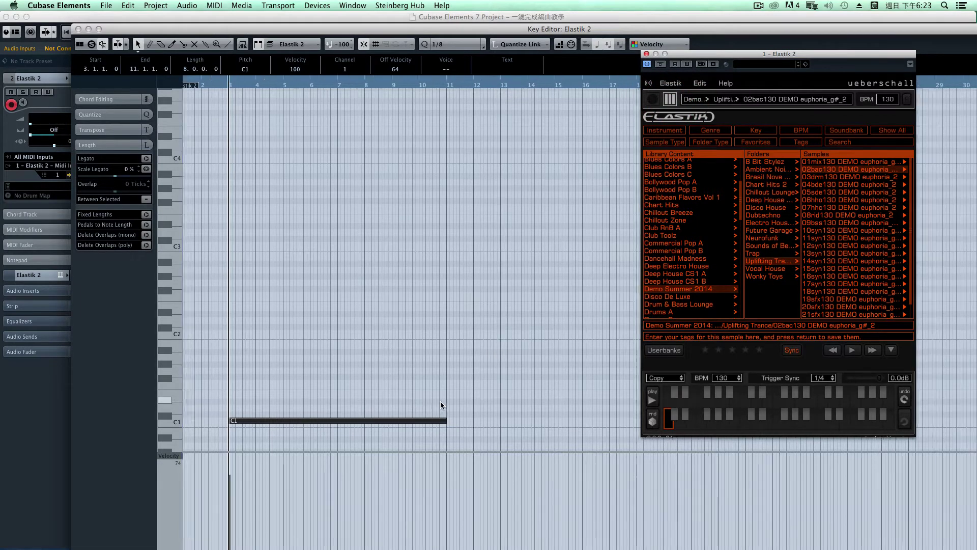
pyautogui.hscroll(2, 441, 403)
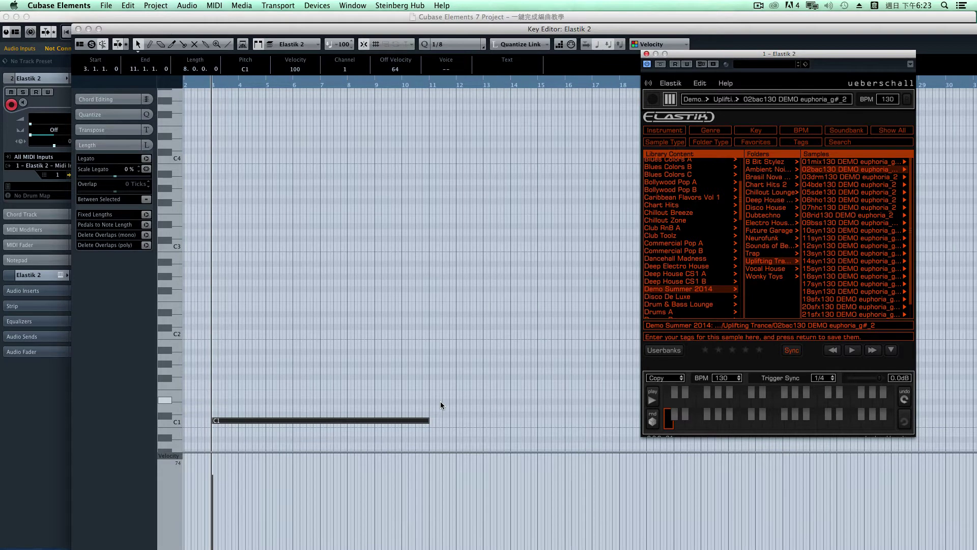
pyautogui.press('super+d')
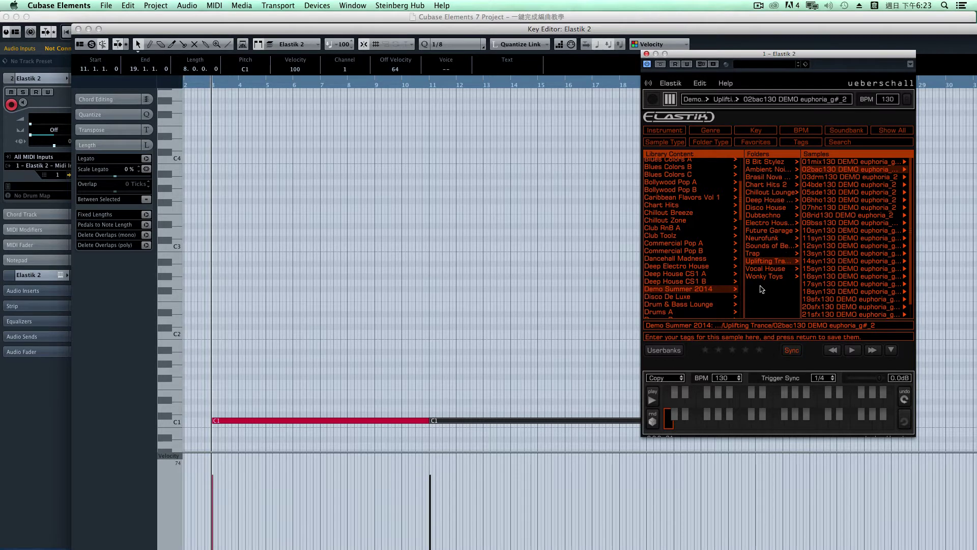
# Preview the drum loops and map the sample 05sde130 DEMO euphoria_2 to Elastik's C#1 key
pyautogui.click(865, 178)
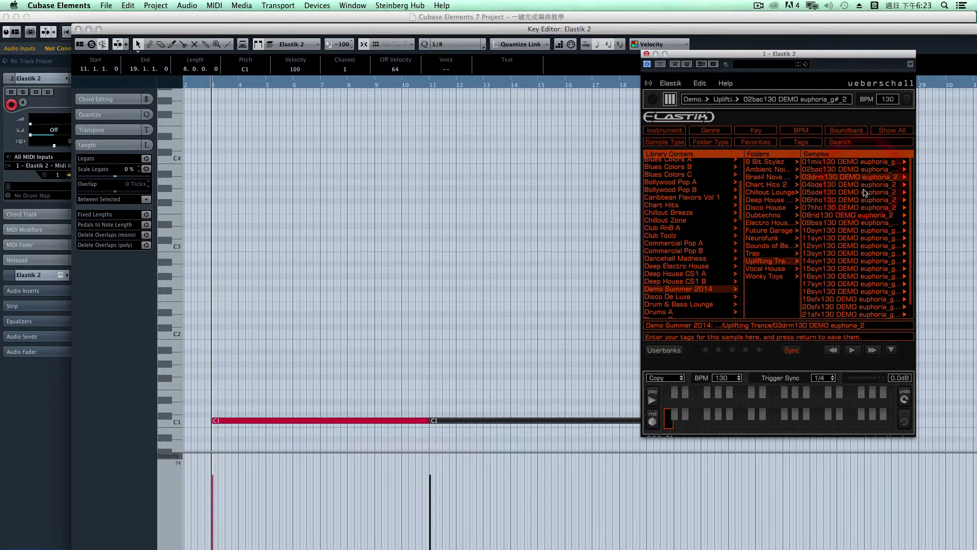
pyautogui.click(866, 193)
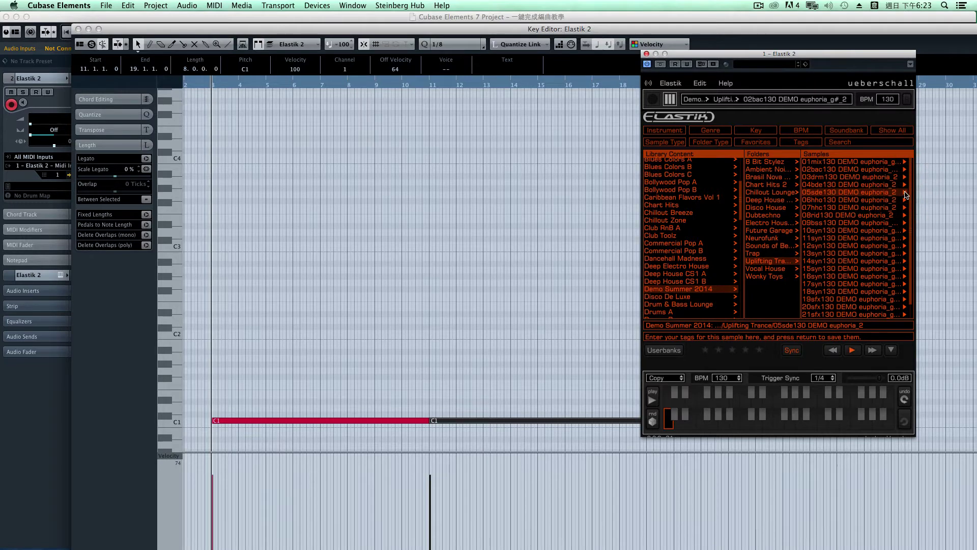
pyautogui.moveTo(906, 193); pyautogui.dragTo(671, 413)
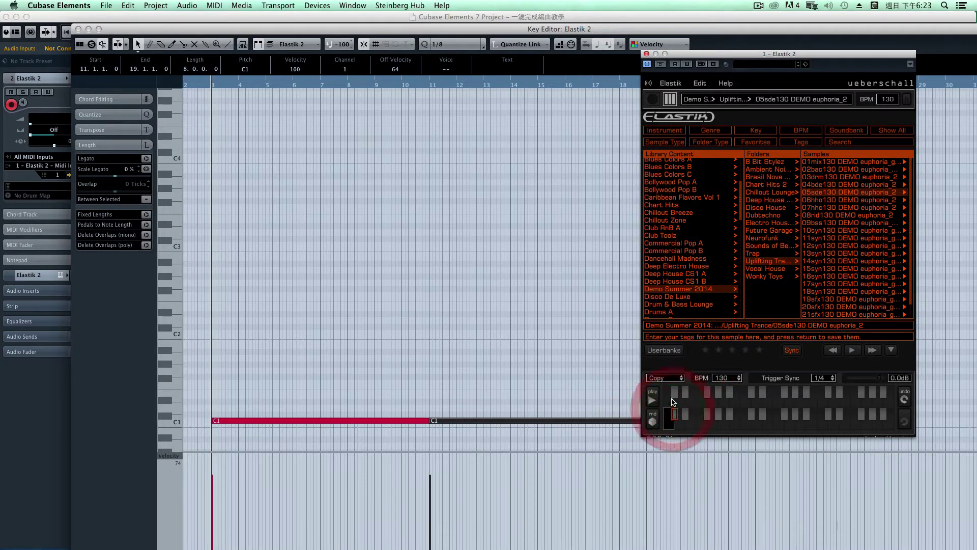
# Copy the second C1 note up to C#1 at bar 11 and play back the layered loops from there
pyautogui.click(515, 423)
pyautogui.moveTo(516, 424); pyautogui.dragTo(514, 414)
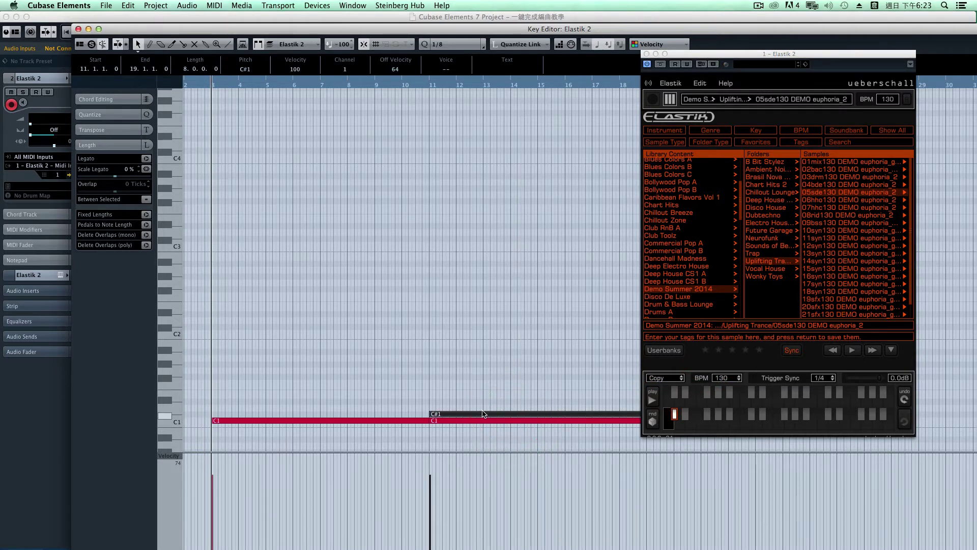
pyautogui.click(429, 82)
pyautogui.press('space')
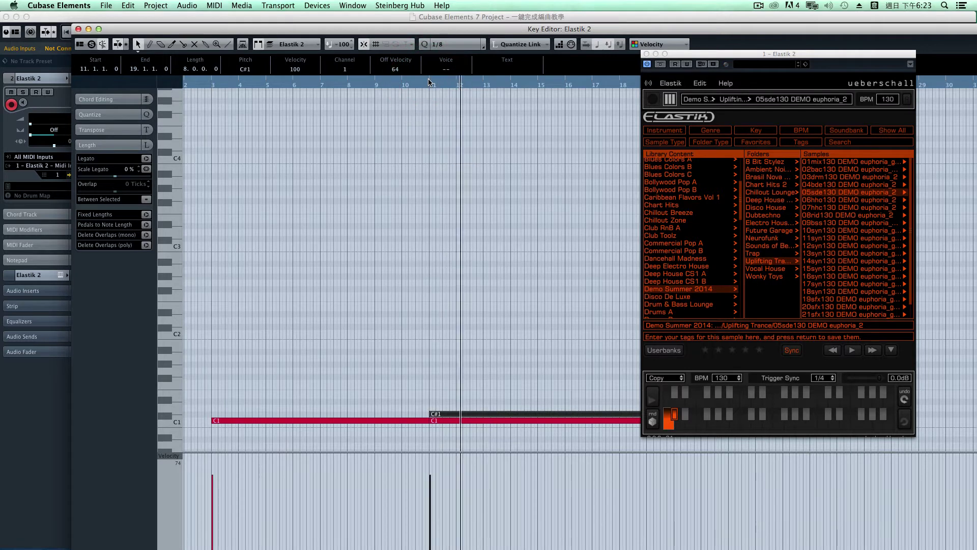
pyautogui.press('space')
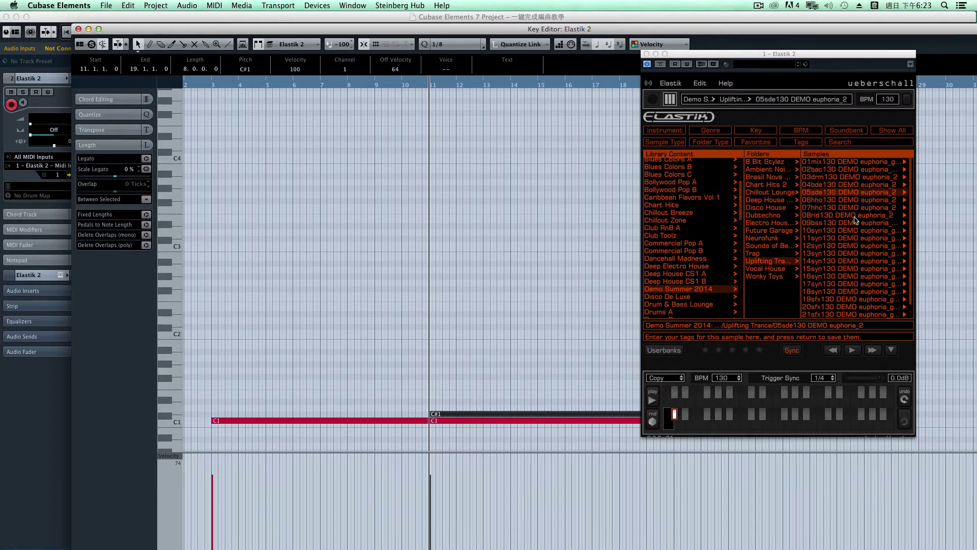
# Map the sample 08rid130 DEMO euphoria_2 to Elastik's D1 key and move the Elastik window clear of the notes
pyautogui.click(905, 216)
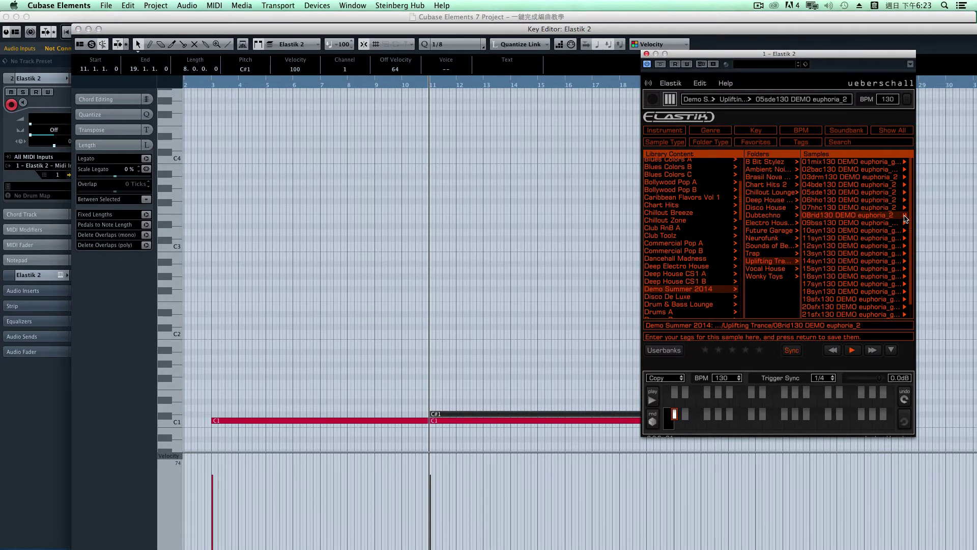
pyautogui.moveTo(905, 217); pyautogui.dragTo(683, 423)
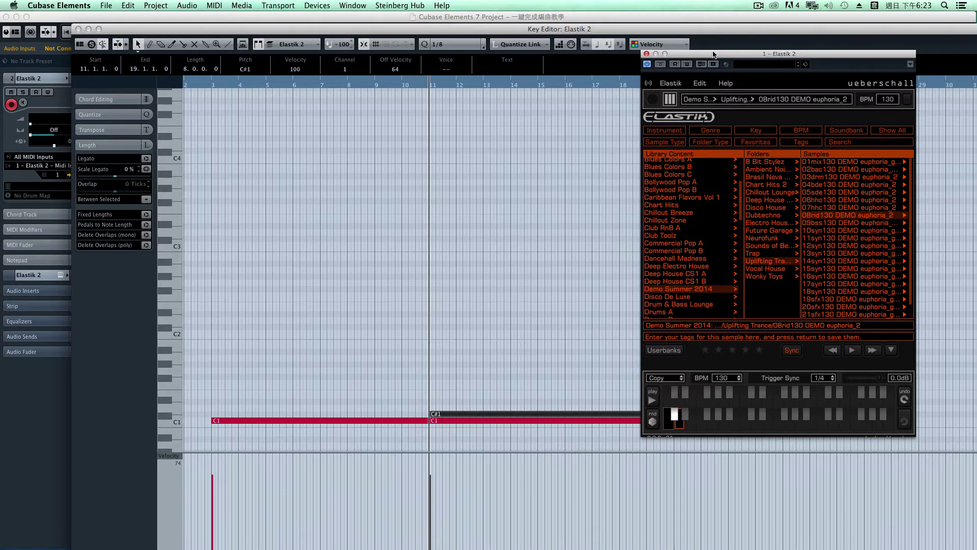
pyautogui.moveTo(714, 54); pyautogui.dragTo(762, 58)
# Copy the C#1 note to D1 at bar 15 and shorten it to 4 bars, ending at bar 19
pyautogui.hscroll(3, 600, 220)
pyautogui.scroll(1, 600, 220)
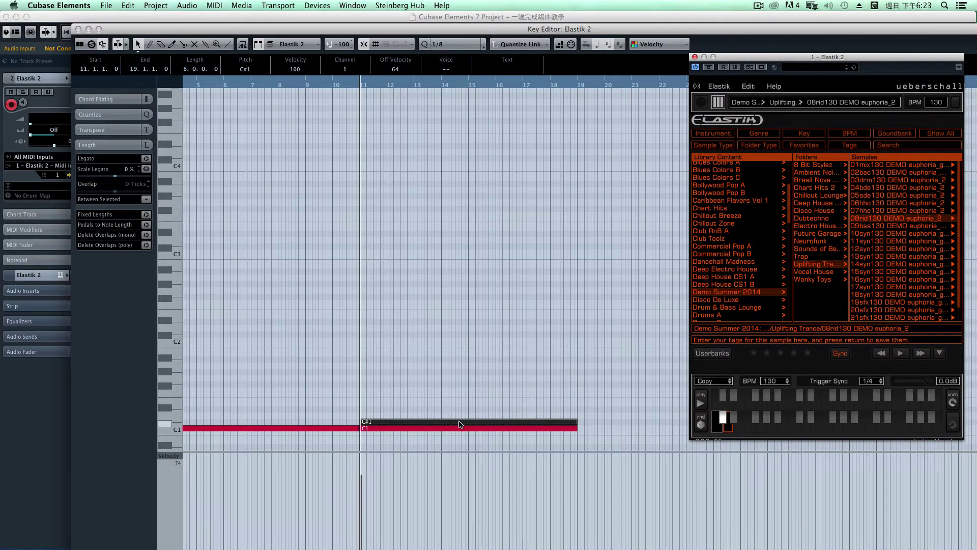
pyautogui.moveTo(460, 424); pyautogui.dragTo(572, 416)
pyautogui.hscroll(1, 601, 417)
pyautogui.moveTo(565, 412); pyautogui.dragTo(542, 413)
# Play back the passage with the D1 loop and set the D1 note's velocity to 114
pyautogui.press('space')
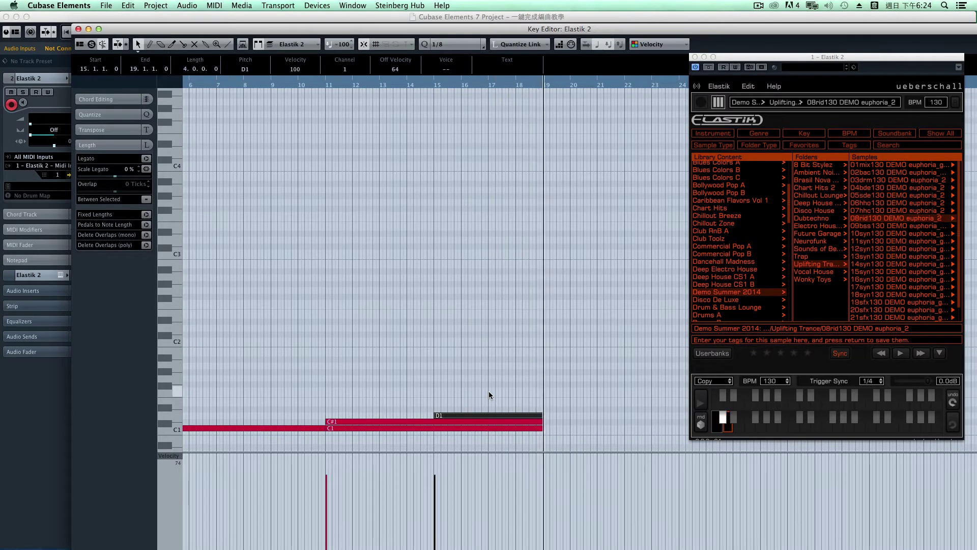
pyautogui.moveTo(477, 392); pyautogui.dragTo(502, 414)
pyautogui.click(434, 464)
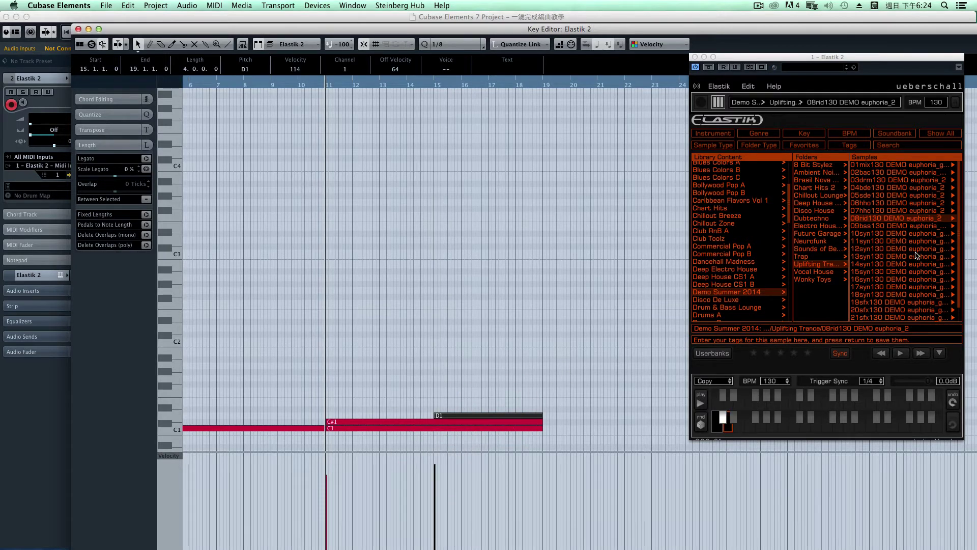
# Find the sample 23sfx130 DEMO euphoria_g#_2 in the Uplifting Trance folder and map it to Elastik's D#1 key
pyautogui.scroll(-2, 920, 260)
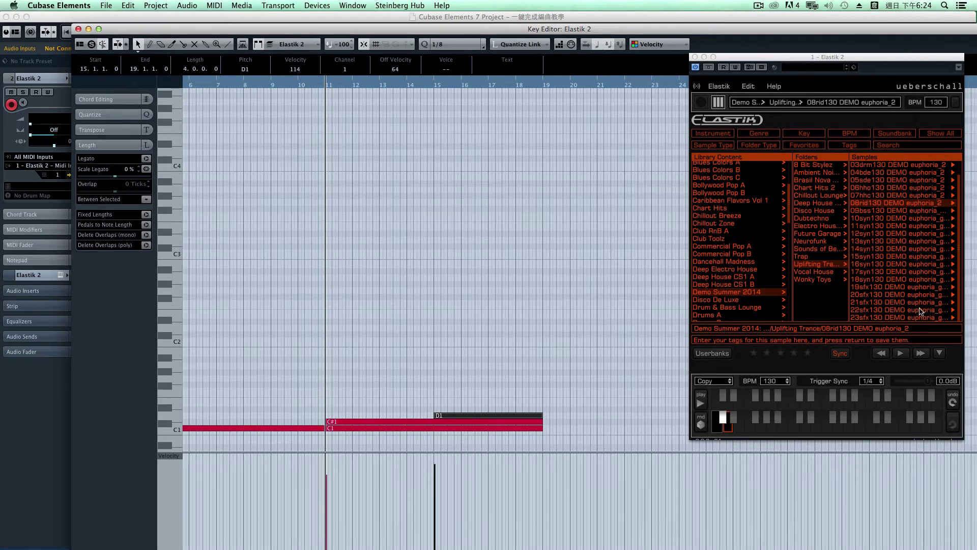
pyautogui.click(933, 300)
pyautogui.click(956, 319)
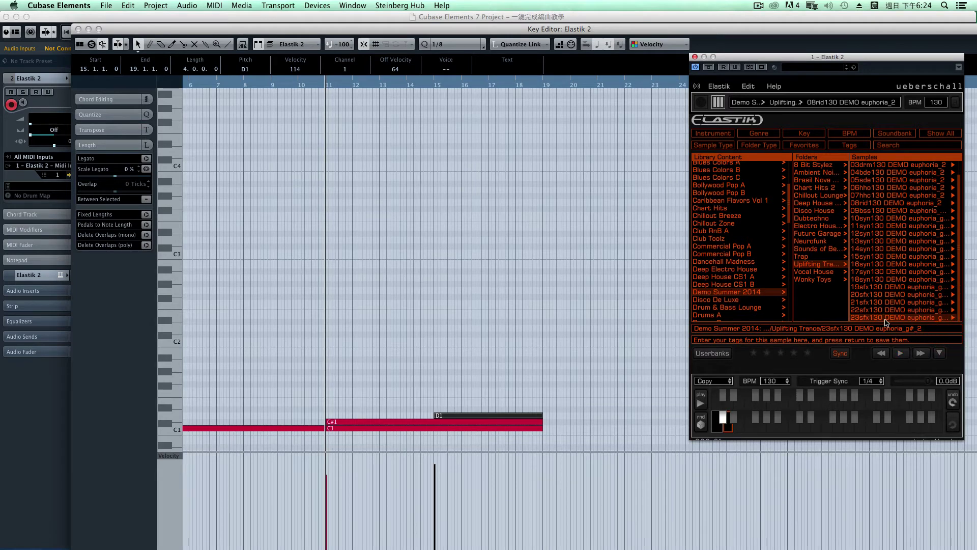
pyautogui.moveTo(883, 320); pyautogui.dragTo(732, 415)
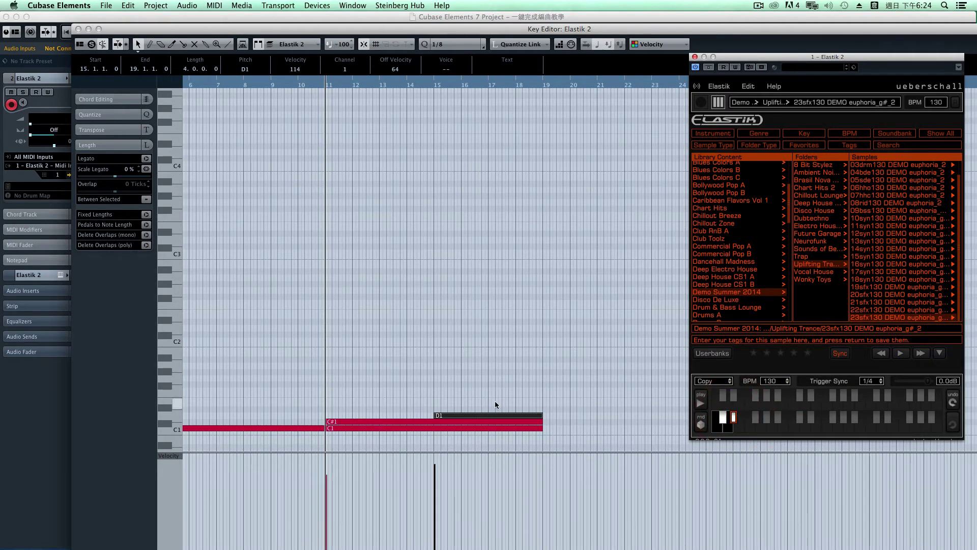
# Copy the D1 note to D#1 as a 1-bar note at bar 18 and play back from bar 15
pyautogui.moveTo(487, 416); pyautogui.dragTo(540, 405)
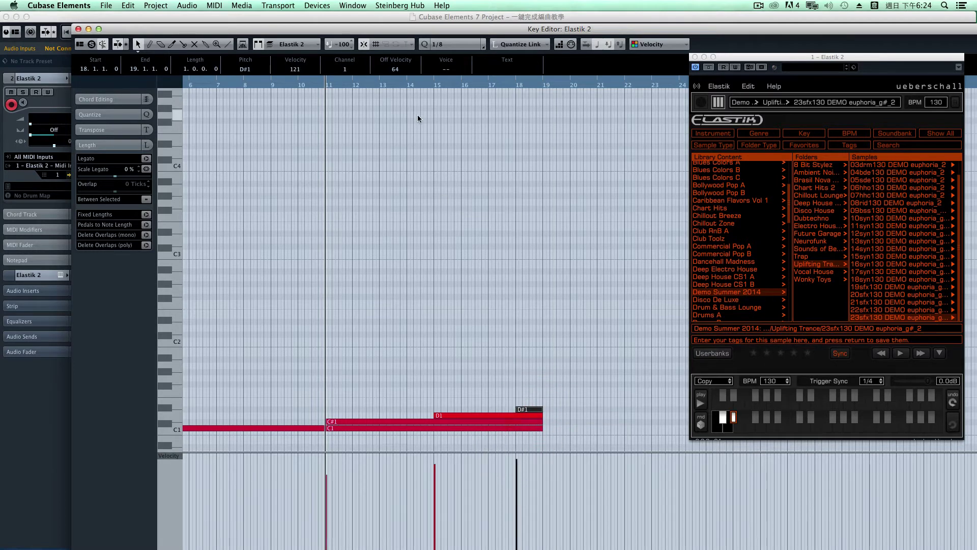
pyautogui.click(435, 84)
pyautogui.press('space')
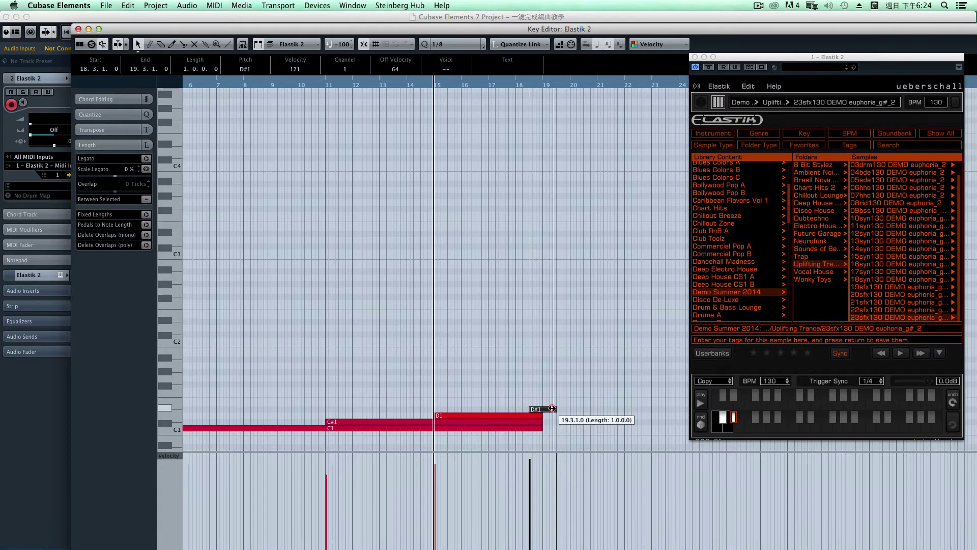
# Shorten the D#1 note to 2 beats, from 18.3 to the start of bar 19, and play back the transition
pyautogui.moveTo(552, 408); pyautogui.dragTo(541, 398)
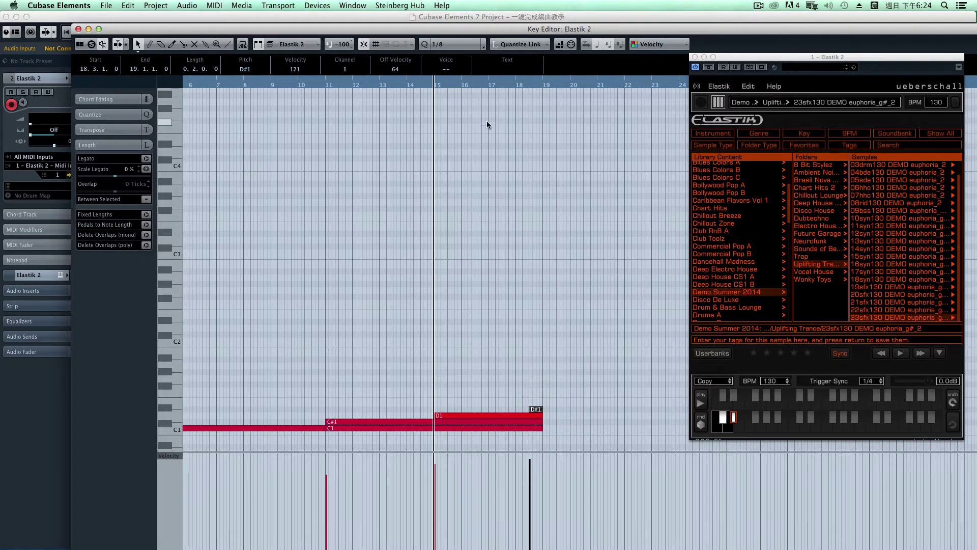
pyautogui.press('space')
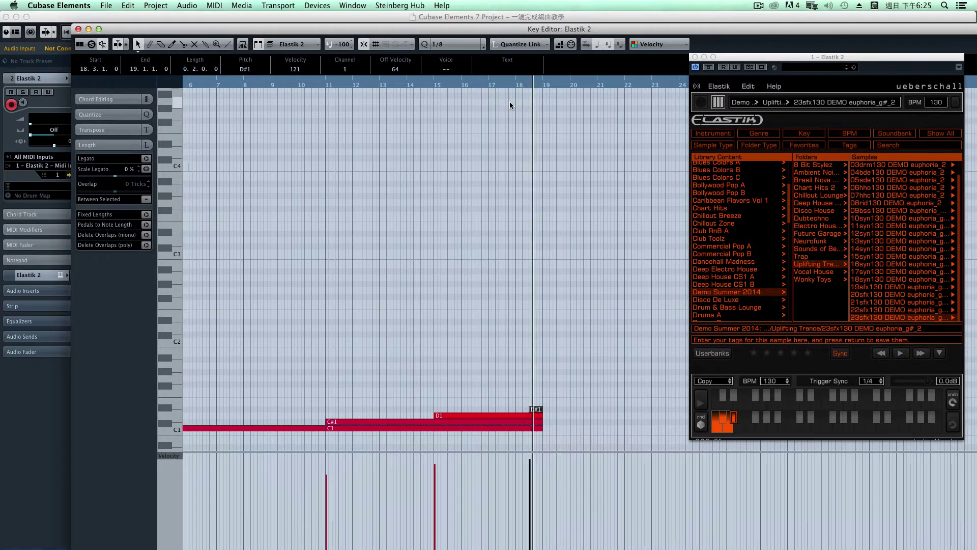
pyautogui.hscroll(1, 600, 305)
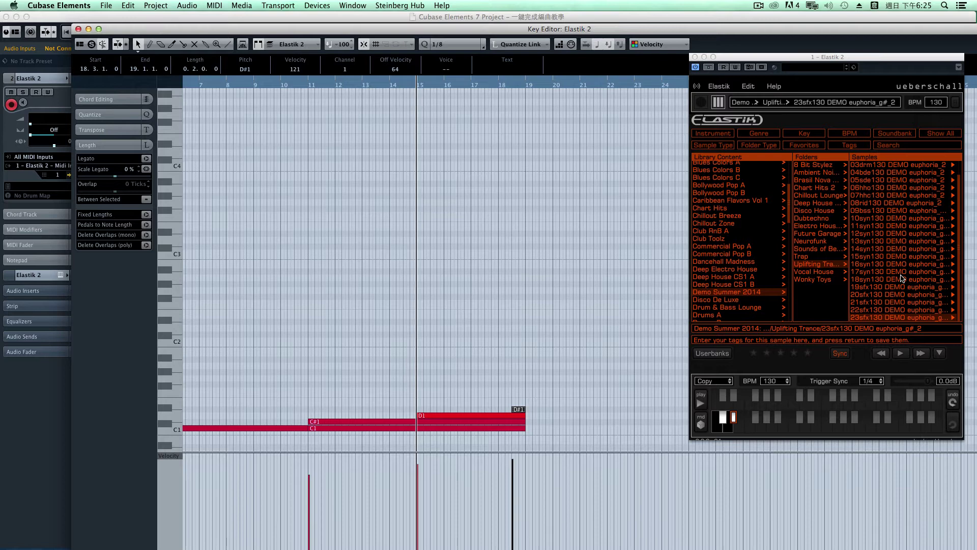
# Map the full mix sample 01mix130 DEMO euphoria_g#_2 to Elastik's E1 key
pyautogui.scroll(2, 918, 204)
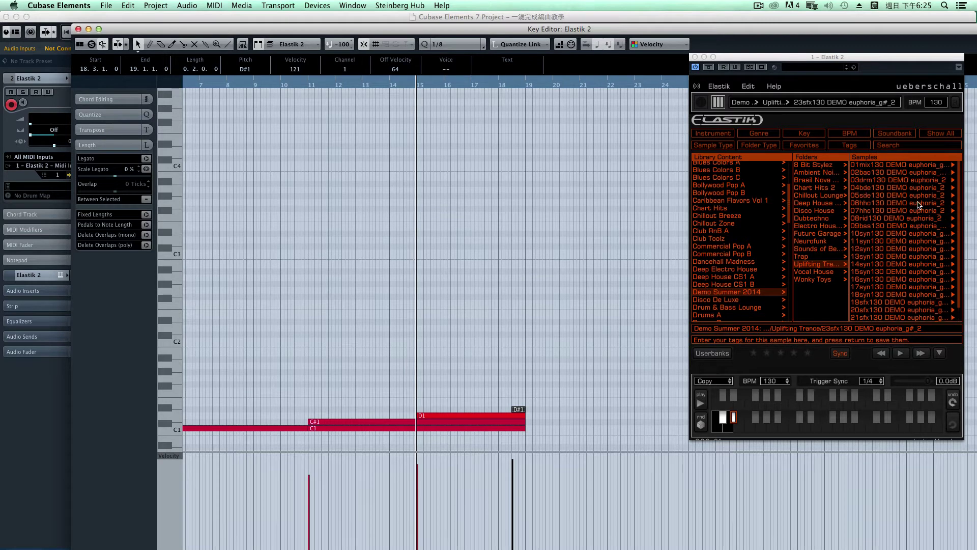
pyautogui.click(900, 164)
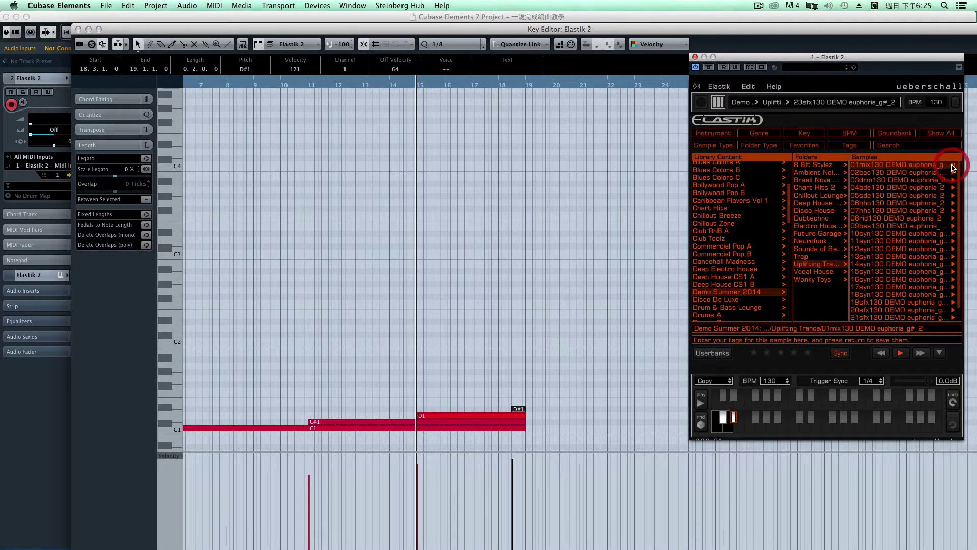
pyautogui.moveTo(751, 300); pyautogui.dragTo(735, 419)
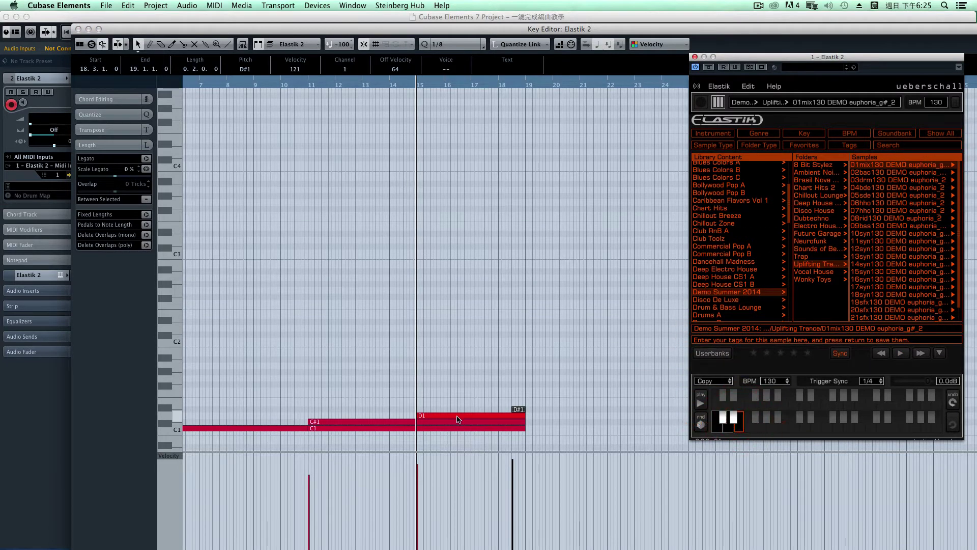
# Copy the 8-bar C#1 note to E1 at bar 19 and play back from bar 18 to hear the full mix enter
pyautogui.moveTo(431, 422); pyautogui.dragTo(639, 398)
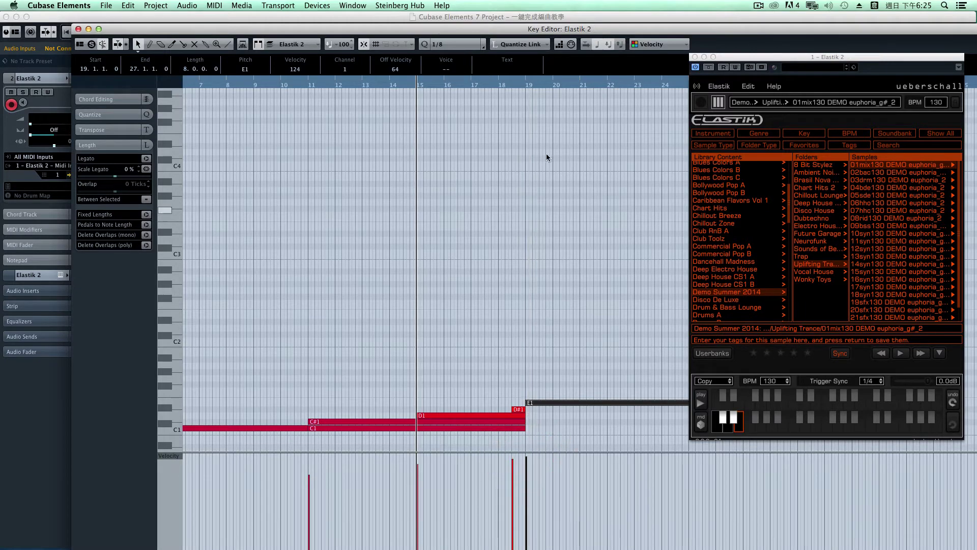
pyautogui.click(498, 81)
pyautogui.press('space')
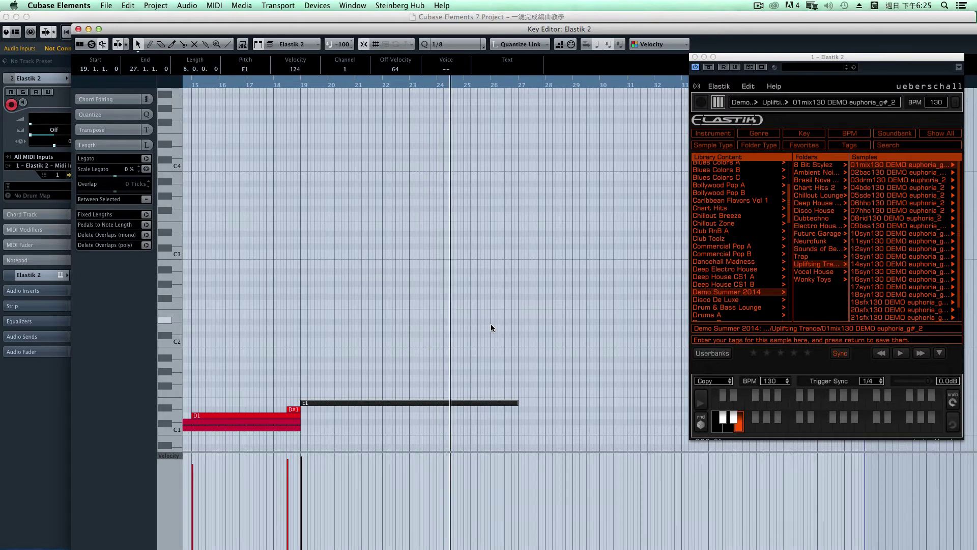
pyautogui.press('space')
# Duplicate the E1 note so the copy runs from bar 27 to bar 35, and play back briefly from bar 19
pyautogui.press('super+d')
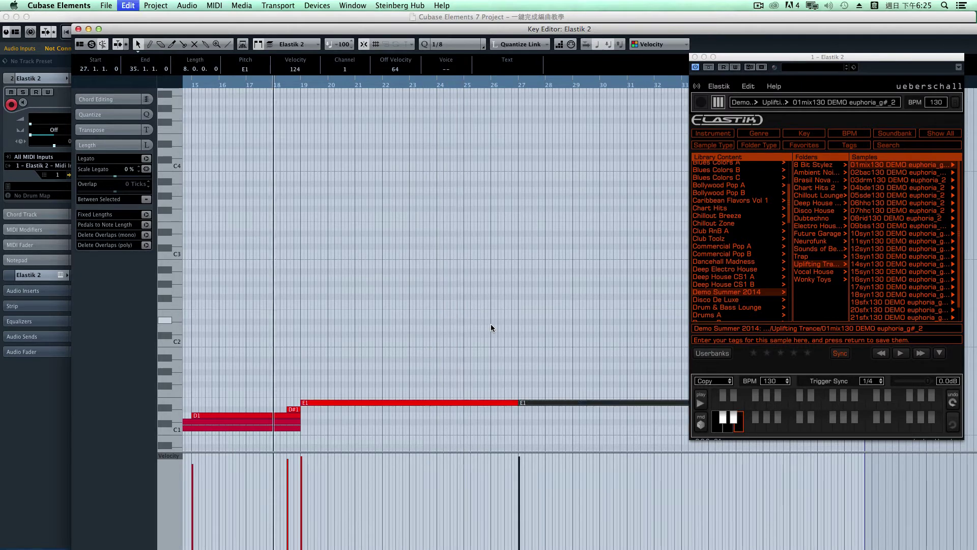
pyautogui.click(301, 82)
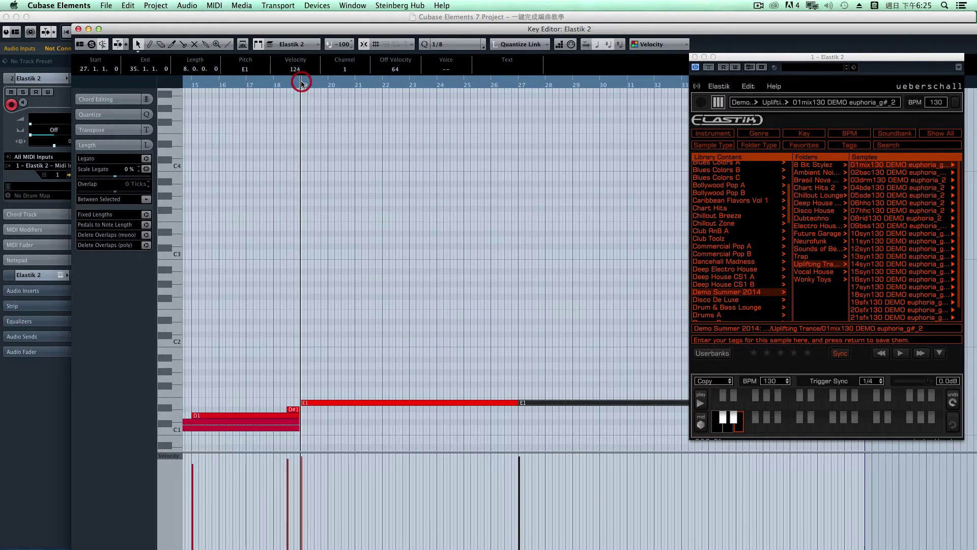
pyautogui.press('space')
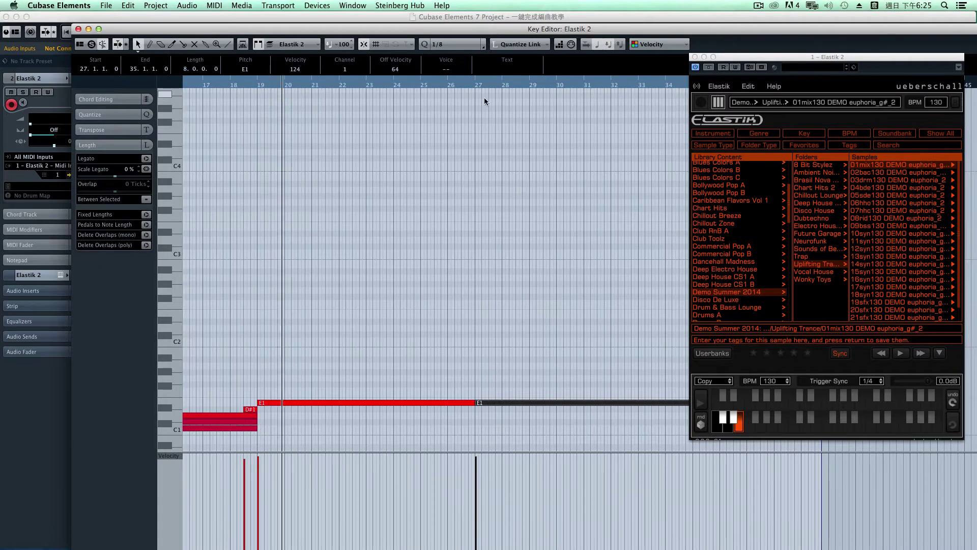
pyautogui.press('space')
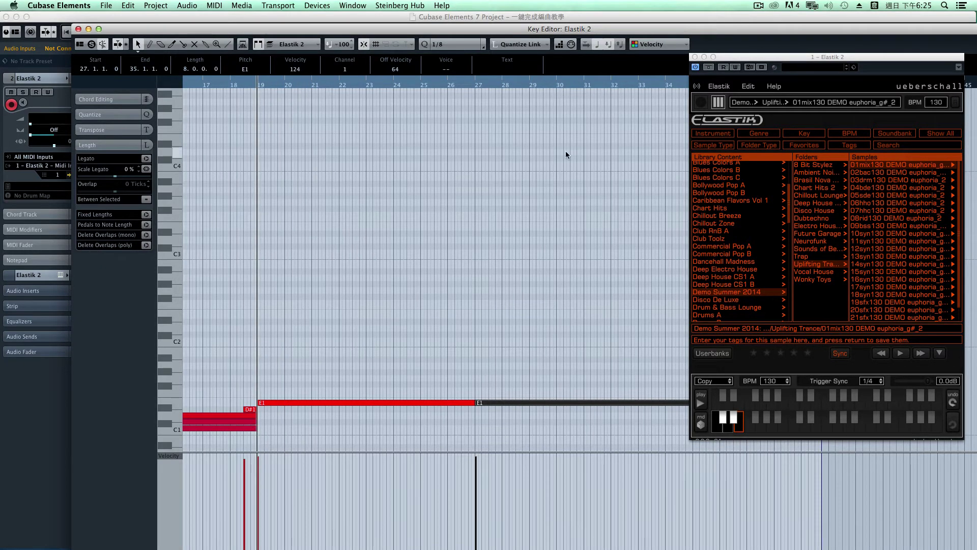
# Preview the sample 06hho130 DEMO euphoria_2 and map it to Elastik's F1 key
pyautogui.hscroll(3, 566, 150)
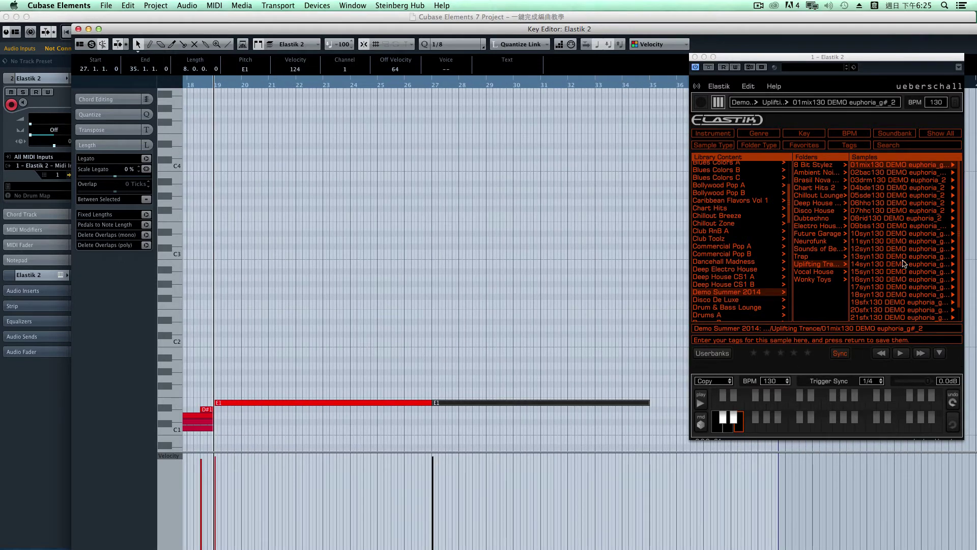
pyautogui.click(917, 202)
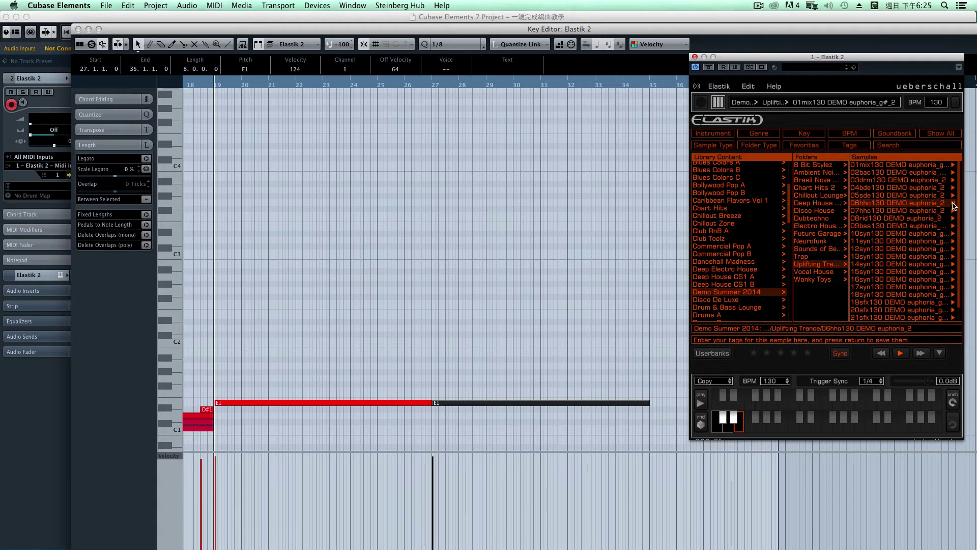
pyautogui.moveTo(850, 272); pyautogui.dragTo(750, 429)
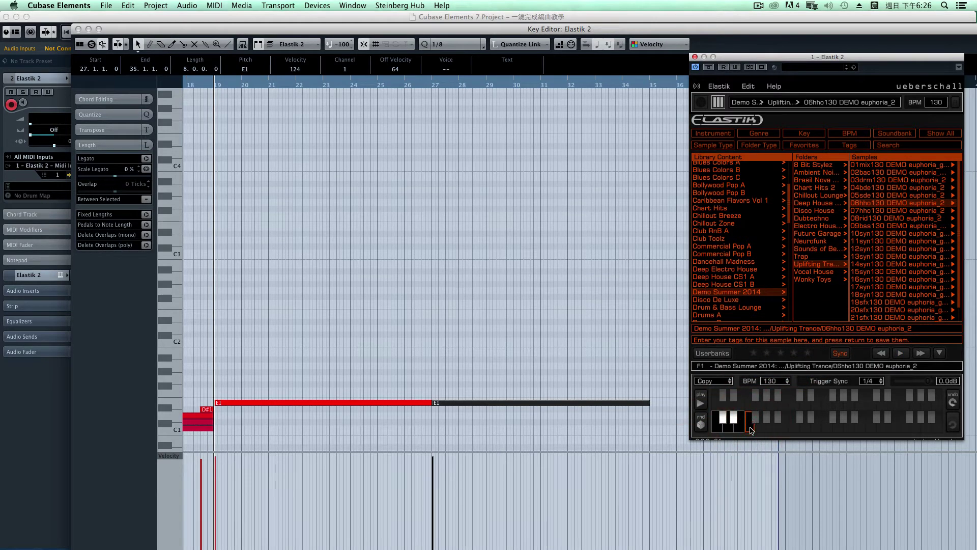
# Copy the E1 note at bar 27 up to F1 and play back from bar 27 to hear the added hi-hat loop
pyautogui.click(750, 429)
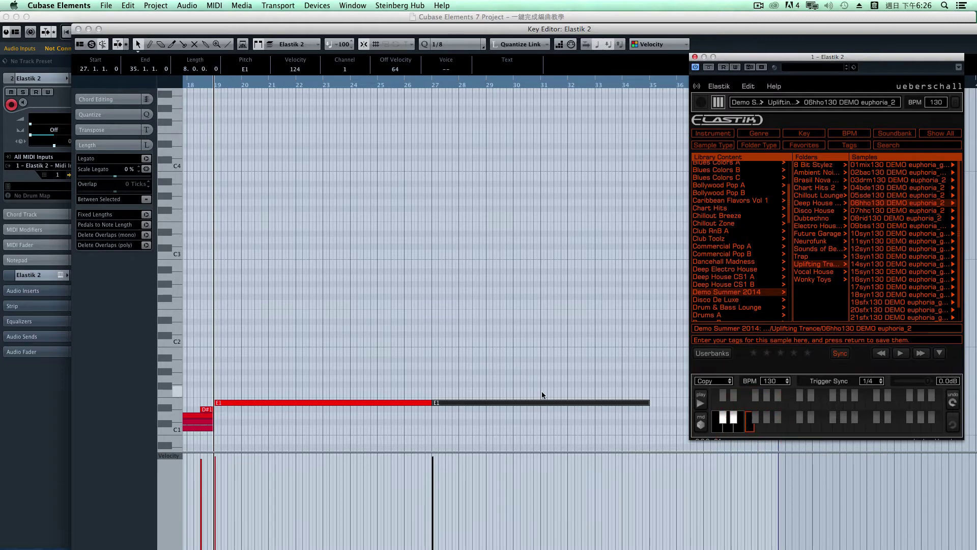
pyautogui.click(496, 415)
pyautogui.moveTo(501, 402); pyautogui.dragTo(482, 393)
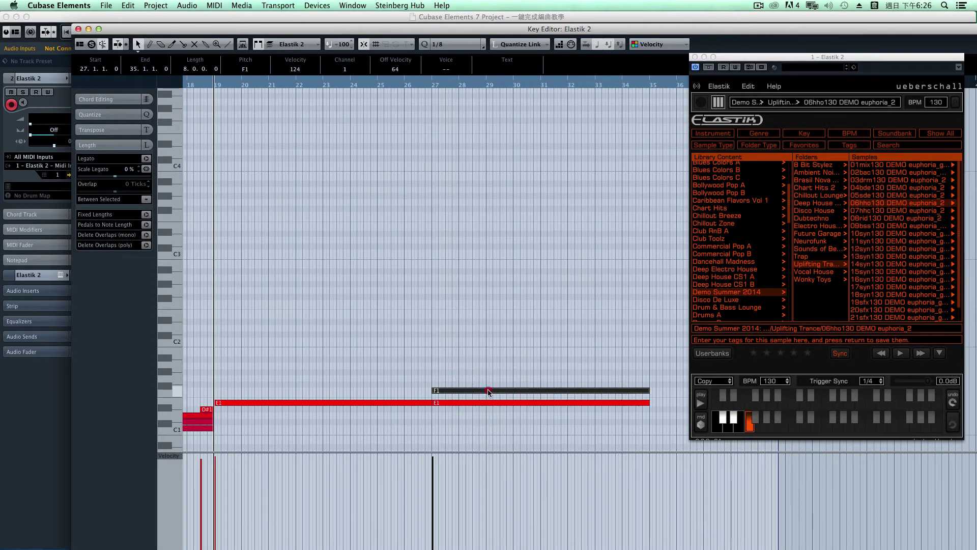
pyautogui.click(488, 392)
pyautogui.click(434, 81)
pyautogui.press('space')
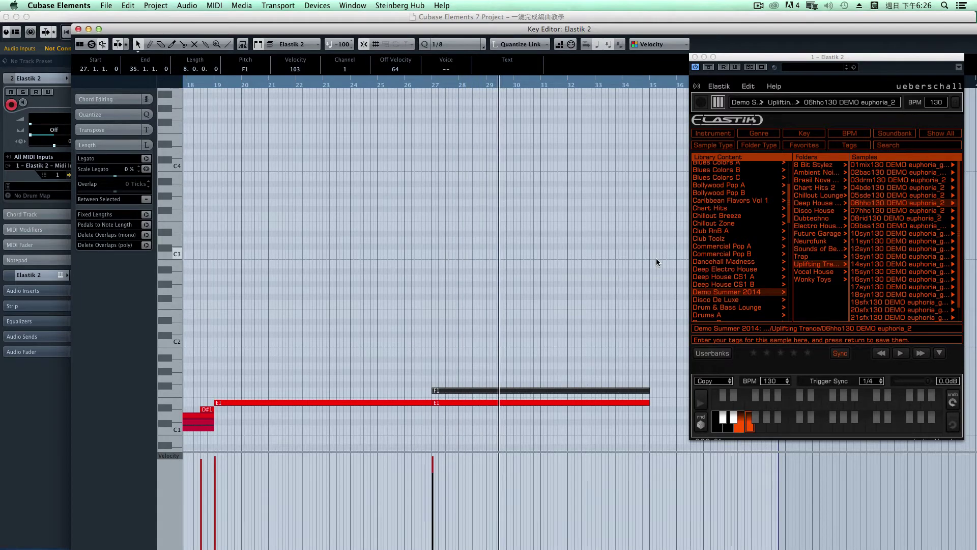
pyautogui.press('g')
pyautogui.press('g')
pyautogui.press('g')
pyautogui.press('g')
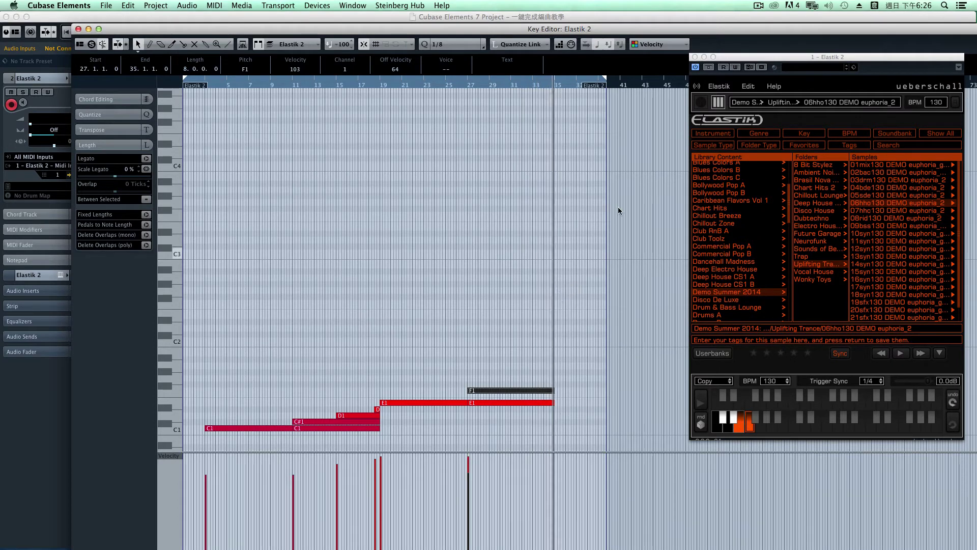
pyautogui.press('space')
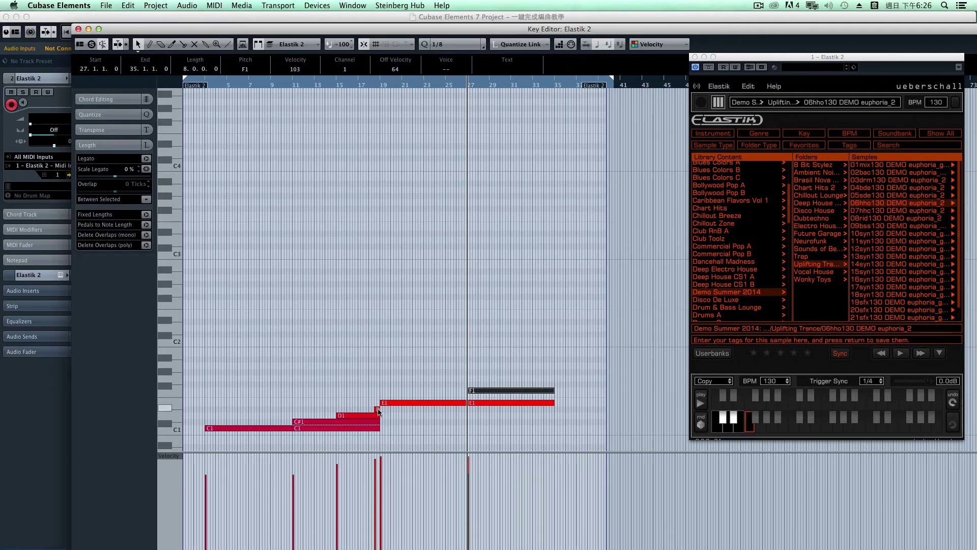
# Copy the short D#1 effect note so the copy runs from 34.3 to the start of bar 35
pyautogui.moveTo(378, 411); pyautogui.dragTo(555, 413)
pyautogui.moveTo(548, 86); pyautogui.dragTo(539, 142)
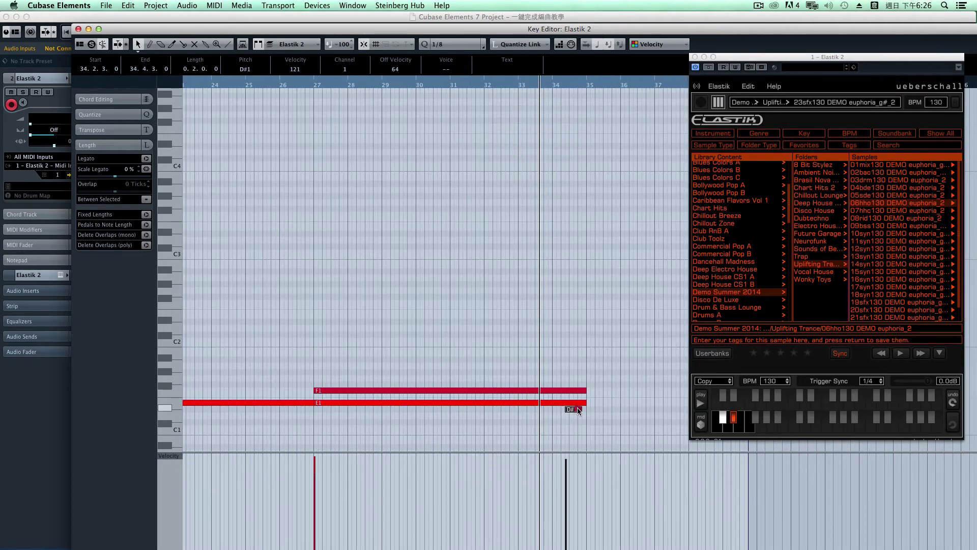
pyautogui.moveTo(578, 411); pyautogui.dragTo(582, 412)
pyautogui.press('h')
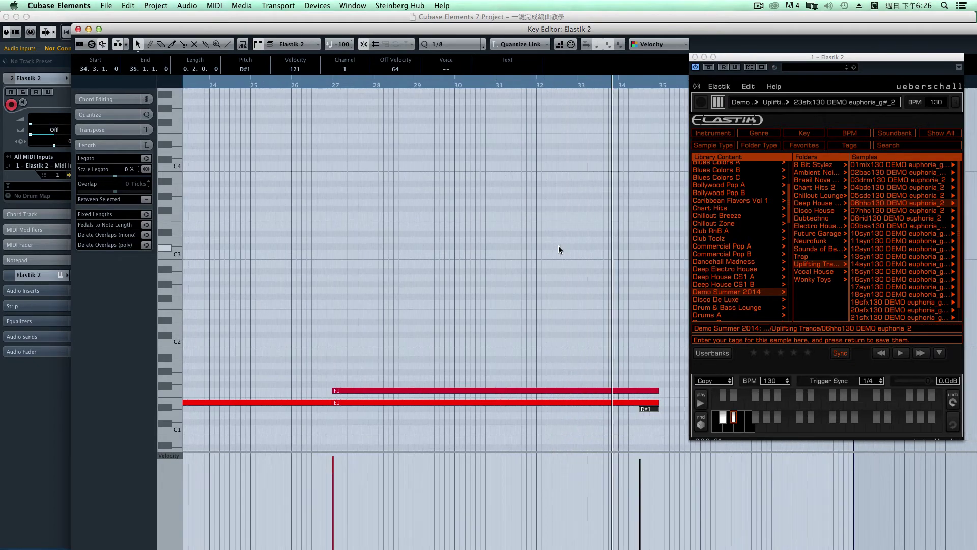
# Copy the C1 note at bar 11 to bar 35 and enlarge the part to hold it
pyautogui.press('g')
pyautogui.press('g')
pyautogui.press('g')
pyautogui.press('g')
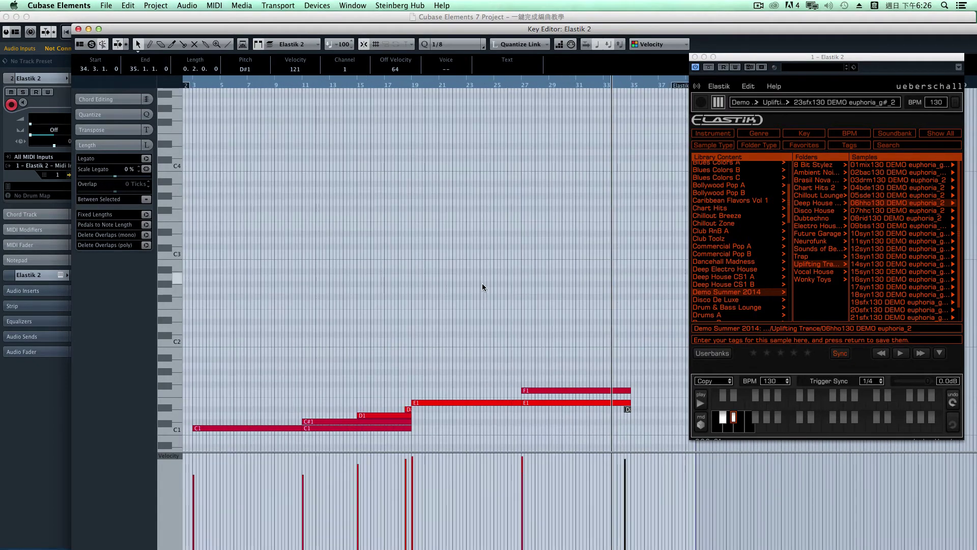
pyautogui.press('g')
pyautogui.press('g')
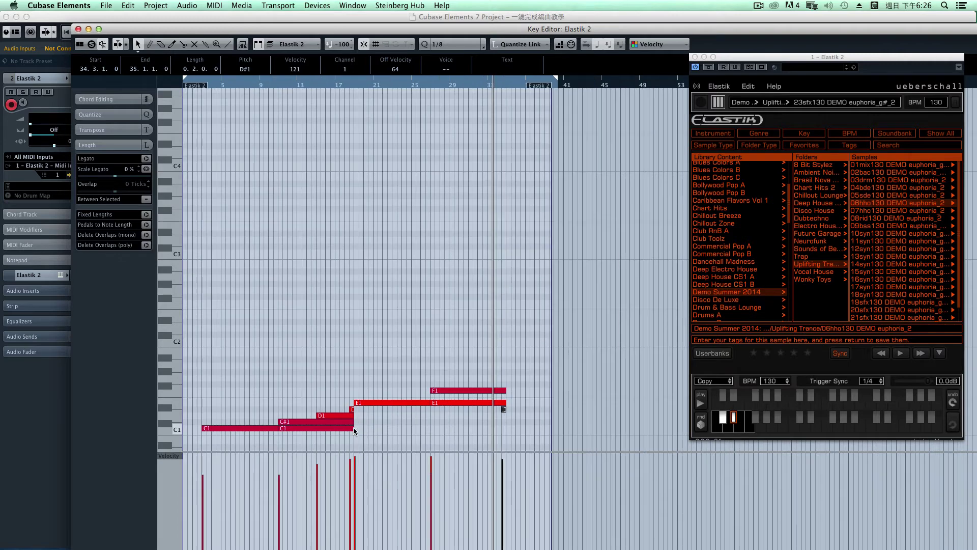
pyautogui.hscroll(1, 355, 430)
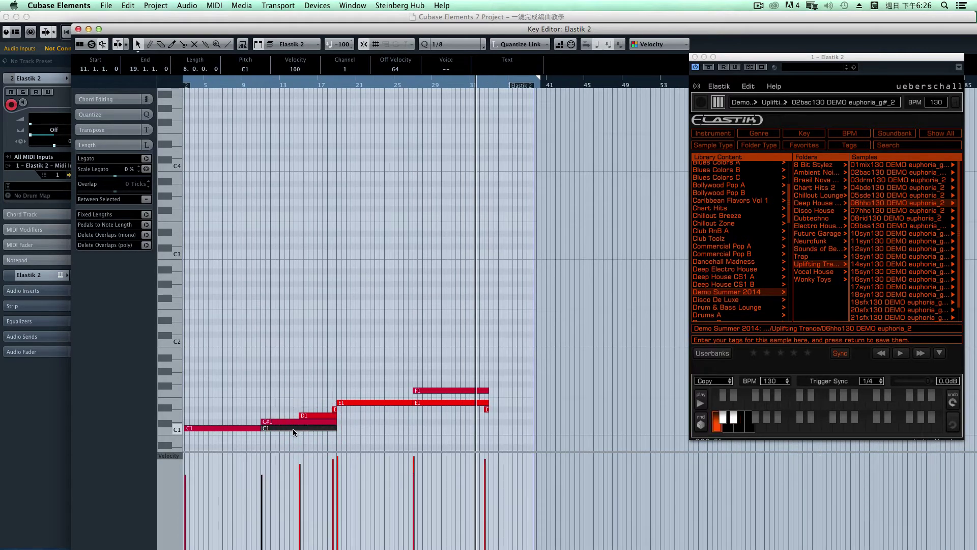
pyautogui.moveTo(293, 433); pyautogui.dragTo(520, 432)
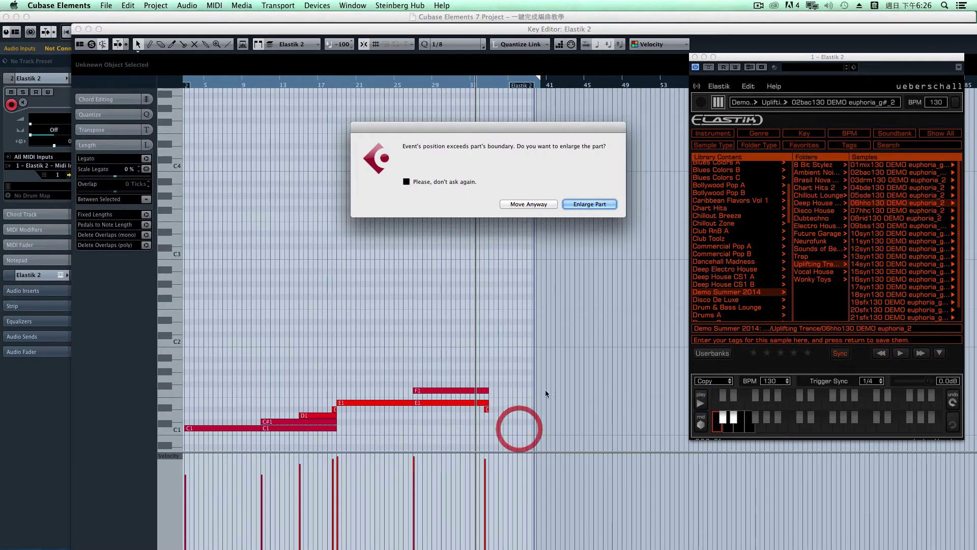
pyautogui.click(597, 203)
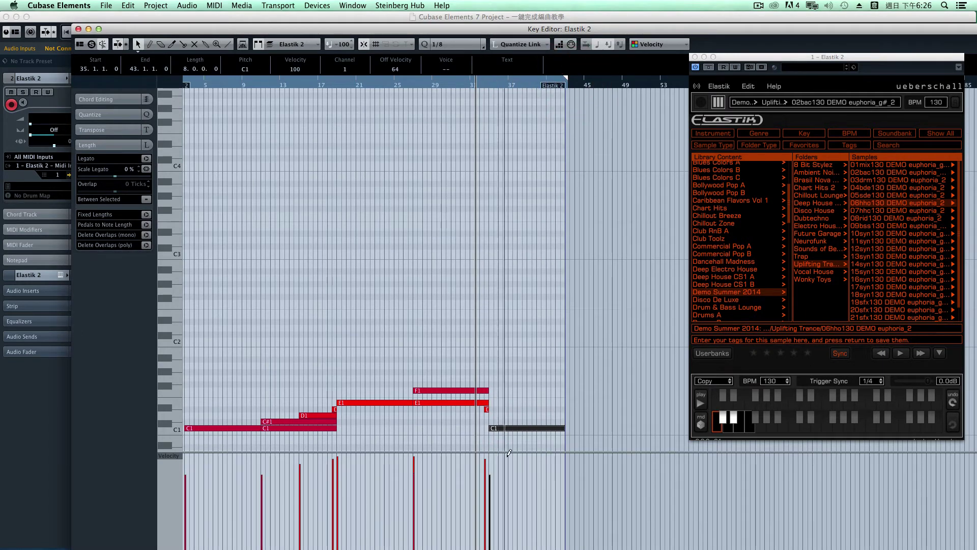
pyautogui.click(521, 429)
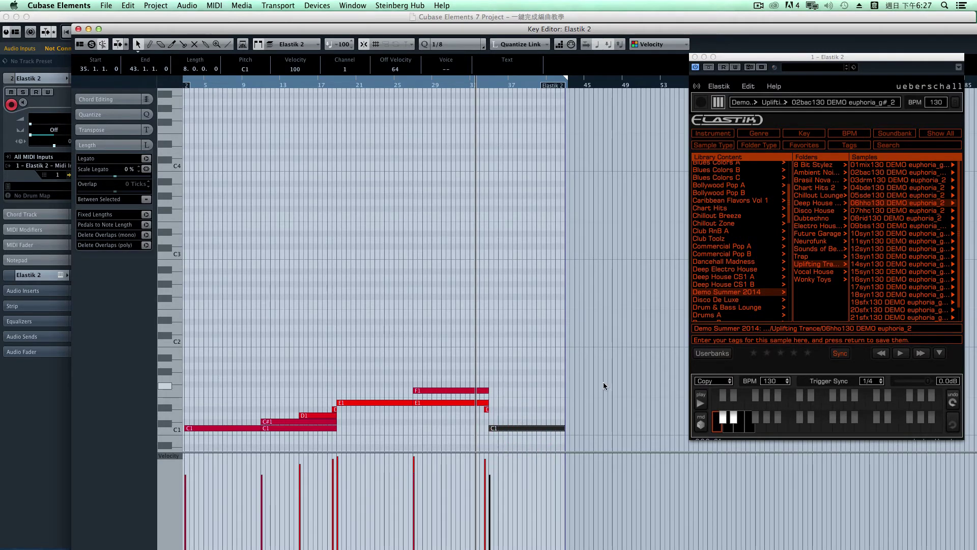
# Preview the sample 12syn130 DEMO euphoria_g#_2 and map it to Elastik's F#1 key
pyautogui.click(900, 242)
pyautogui.click(954, 250)
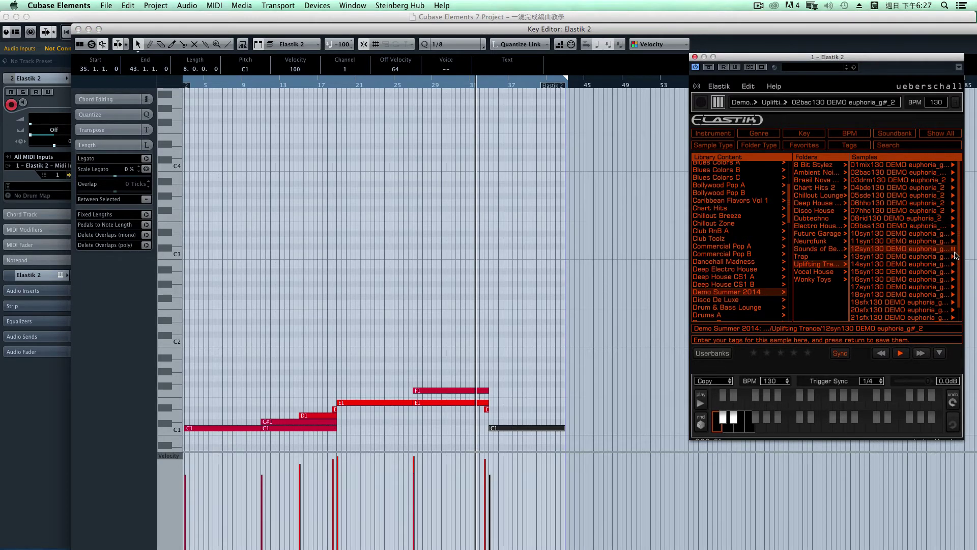
pyautogui.moveTo(934, 253); pyautogui.dragTo(805, 384)
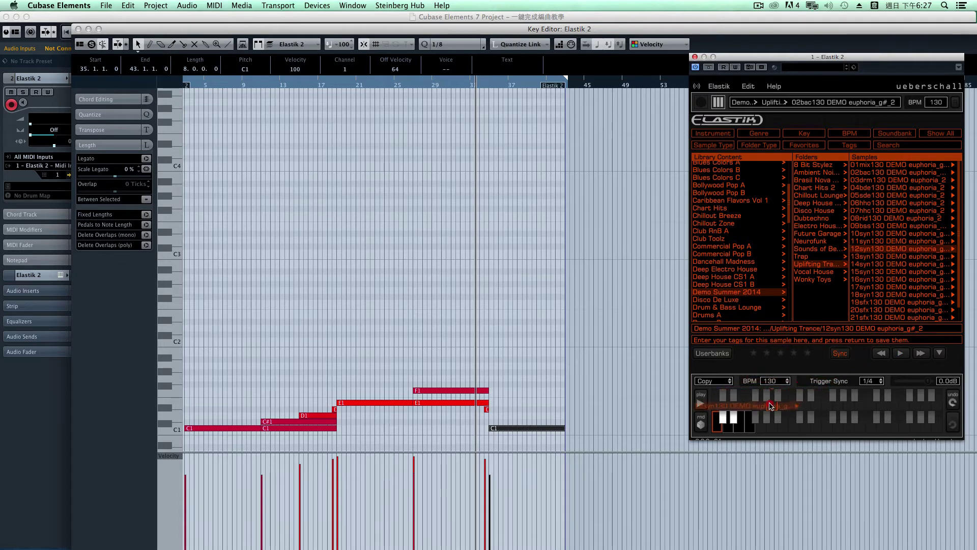
pyautogui.moveTo(757, 416); pyautogui.dragTo(755, 416)
# Copy the C1 note at bar 35 up to F#1 and raise the velocity of both notes to 117
pyautogui.click(532, 430)
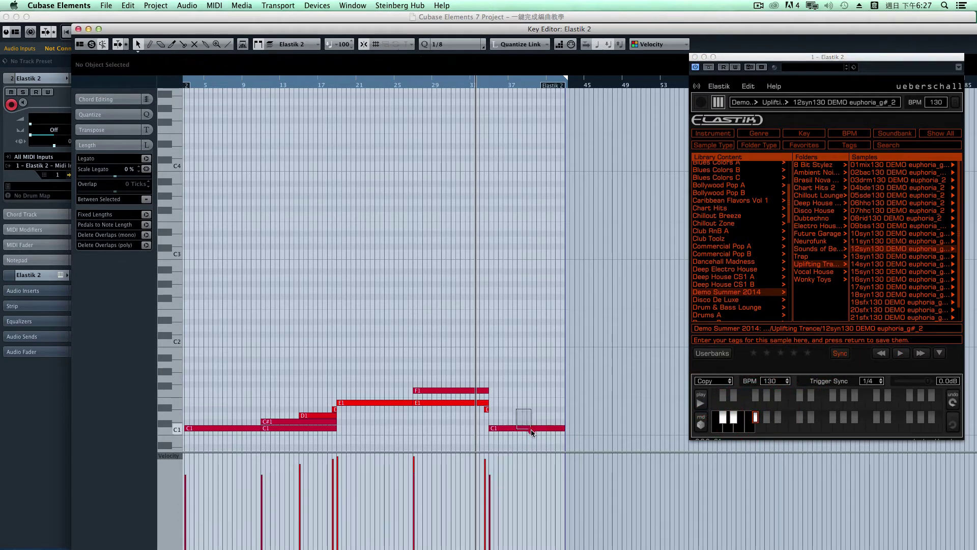
pyautogui.moveTo(532, 432); pyautogui.dragTo(529, 388)
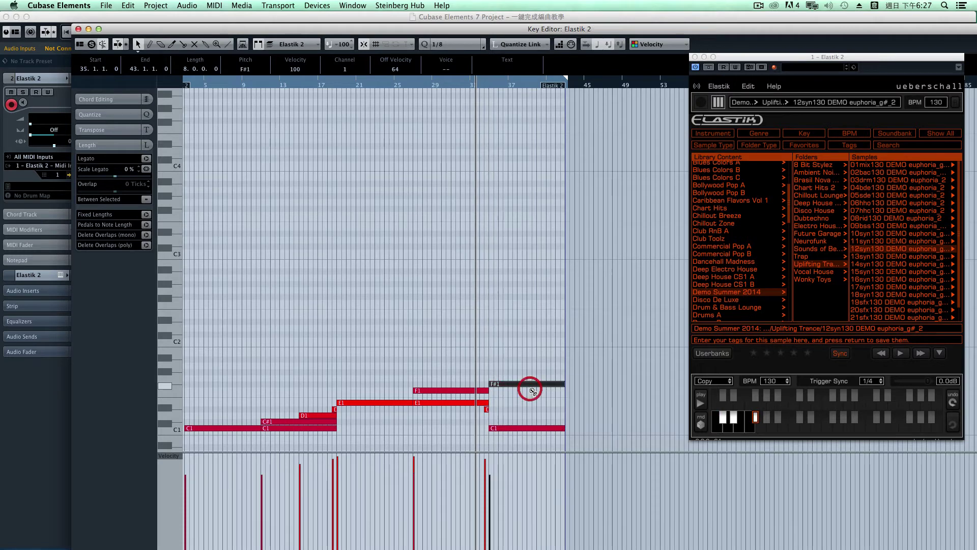
pyautogui.keyDown('shift'); pyautogui.click(520, 428); pyautogui.keyUp('shift')
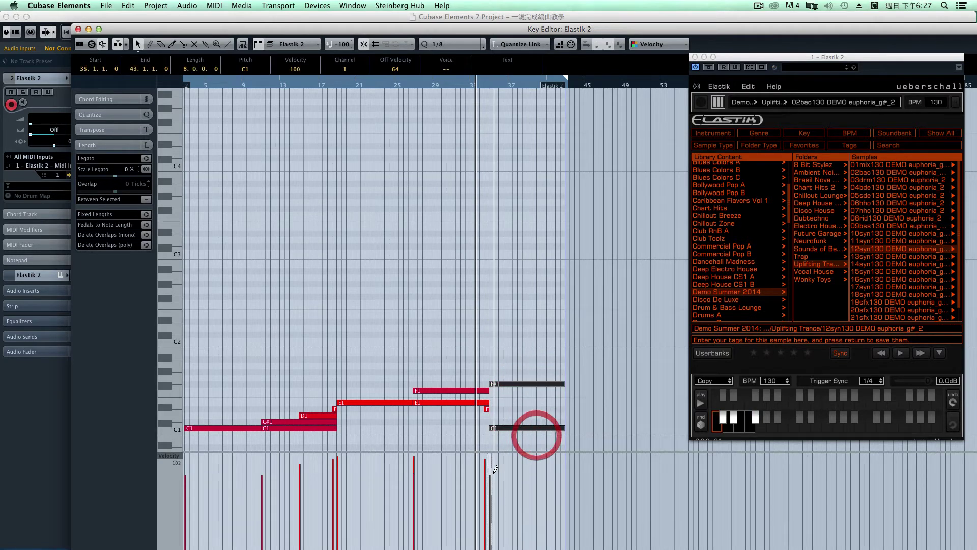
pyautogui.moveTo(494, 469); pyautogui.dragTo(491, 463)
pyautogui.moveTo(496, 456); pyautogui.dragTo(494, 457)
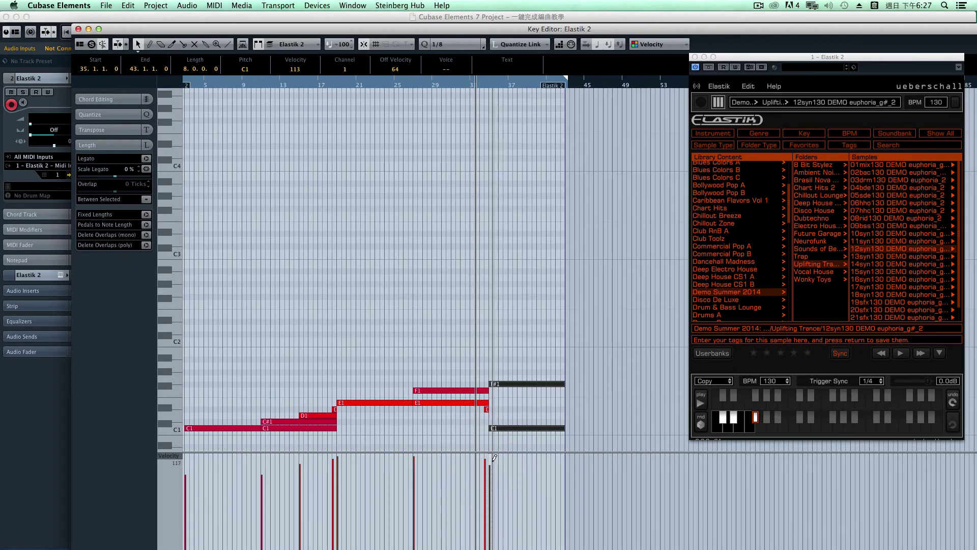
pyautogui.click(535, 339)
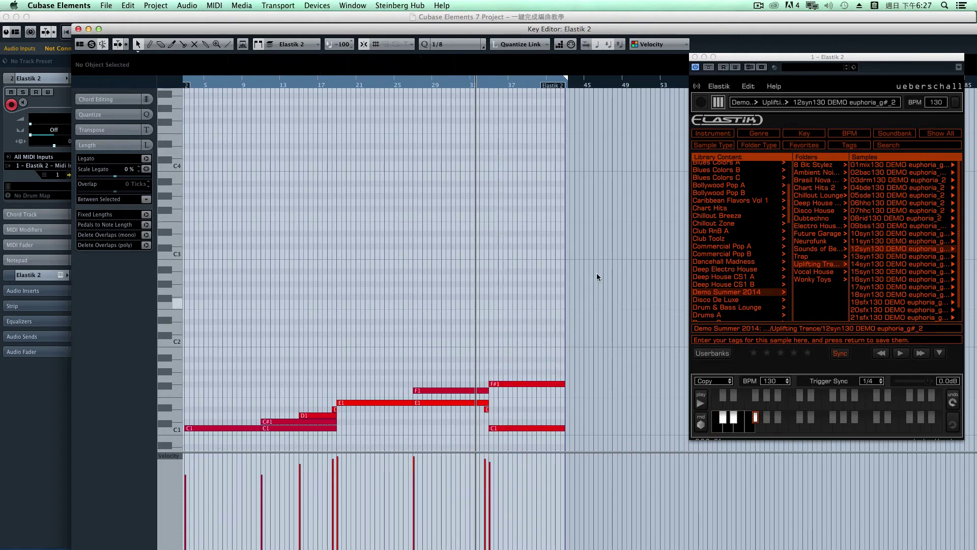
# Play back from just before bar 35 to hear the new C1 and F#1 layers together
pyautogui.click(488, 84)
pyautogui.press('space')
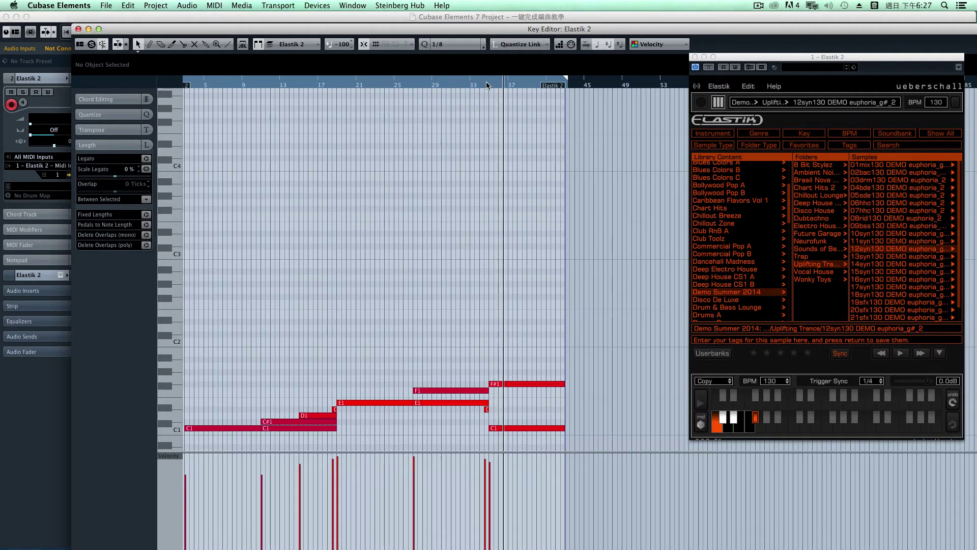
pyautogui.press('space')
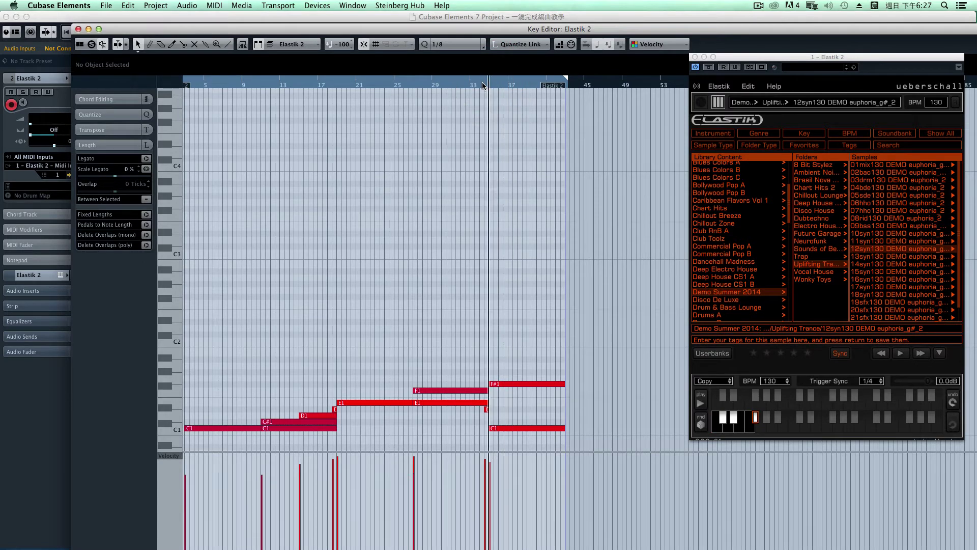
# Shorten the F#1 and C1 notes at bar 35 to end at bar 37, and play back from 34.3
pyautogui.moveTo(481, 85); pyautogui.dragTo(482, 108)
pyautogui.hscroll(2, 572, 258)
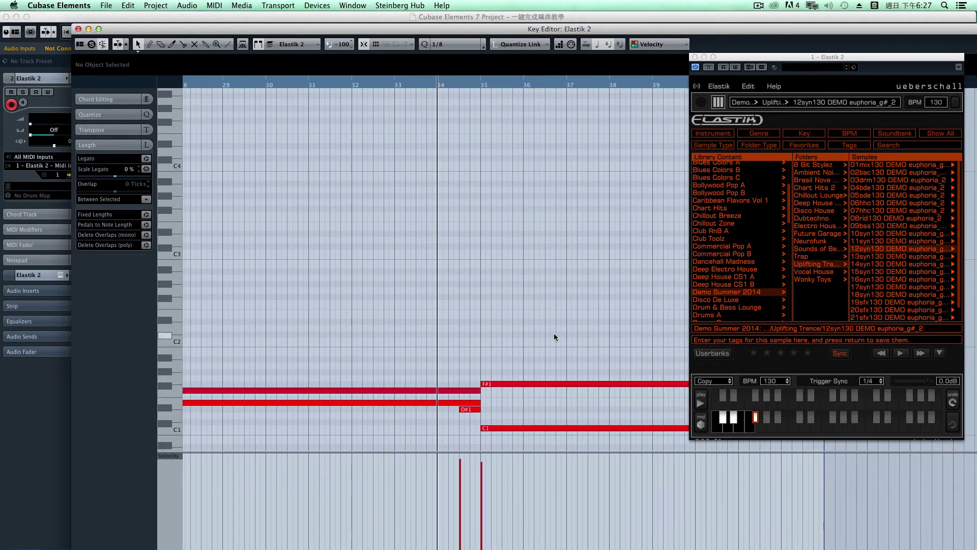
pyautogui.hscroll(3, 554, 332)
pyautogui.moveTo(559, 324); pyautogui.dragTo(589, 430)
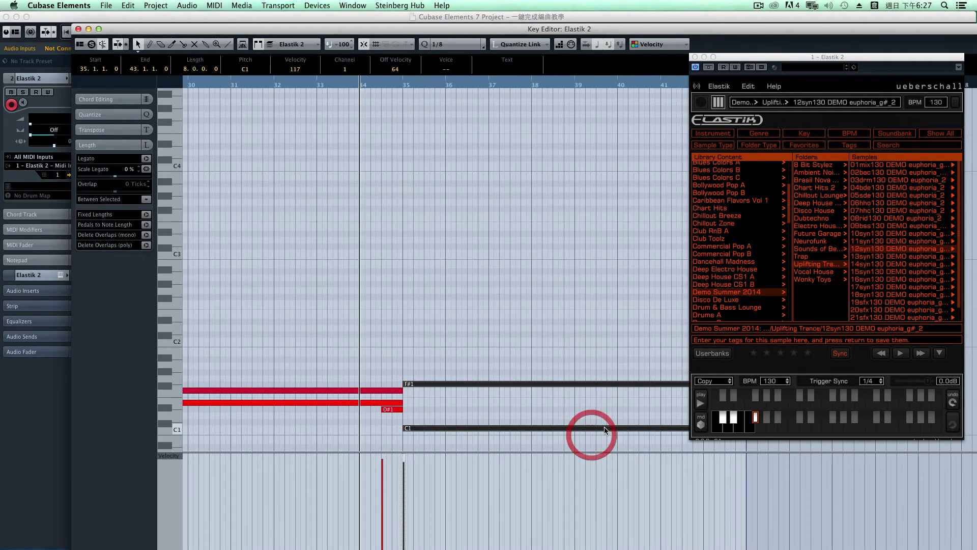
pyautogui.hscroll(2, 621, 410)
pyautogui.moveTo(655, 383); pyautogui.dragTo(400, 370)
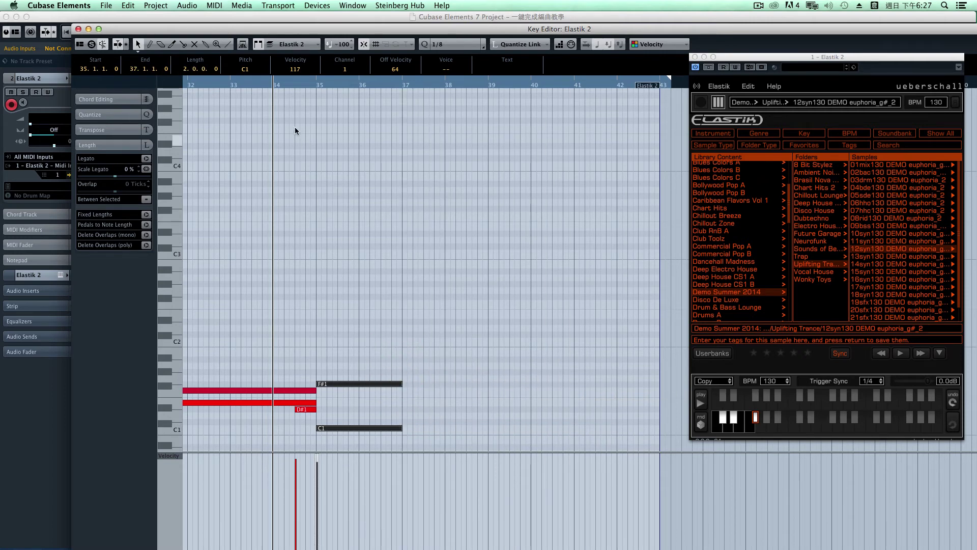
pyautogui.click(295, 88)
pyautogui.press('space')
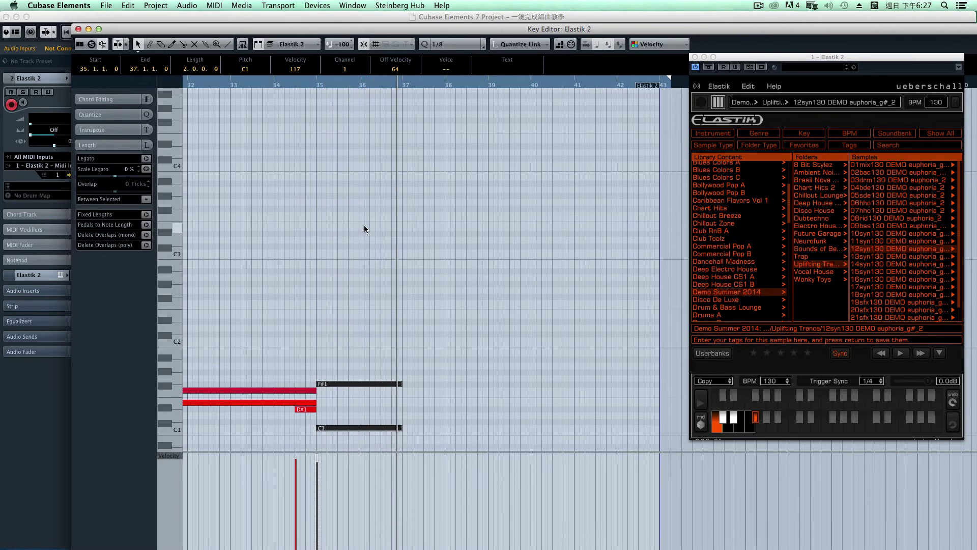
pyautogui.press('space')
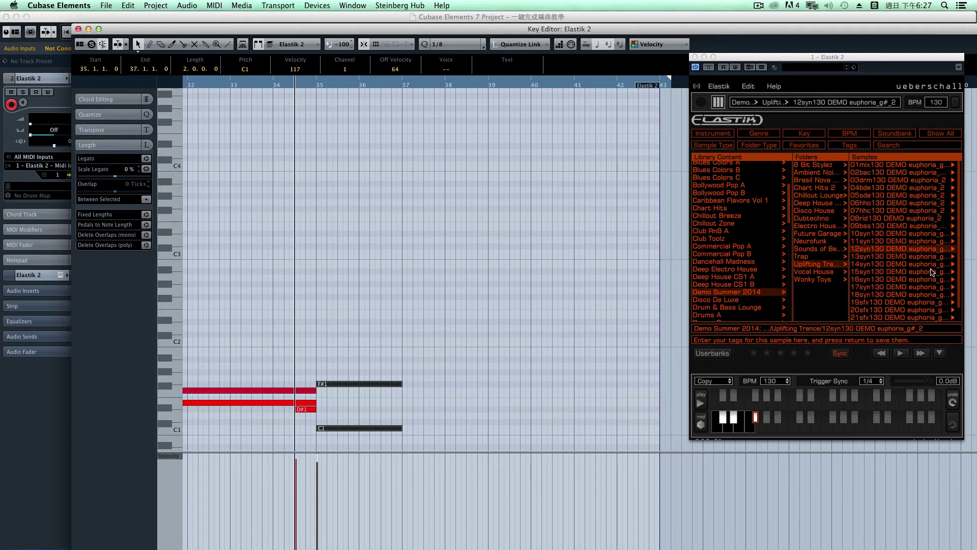
# Preview the effect samples 20sfx130 and 22sfx130 DEMO euphoria_g#_2 in the Uplifting Trance folder
pyautogui.scroll(-1, 910, 285)
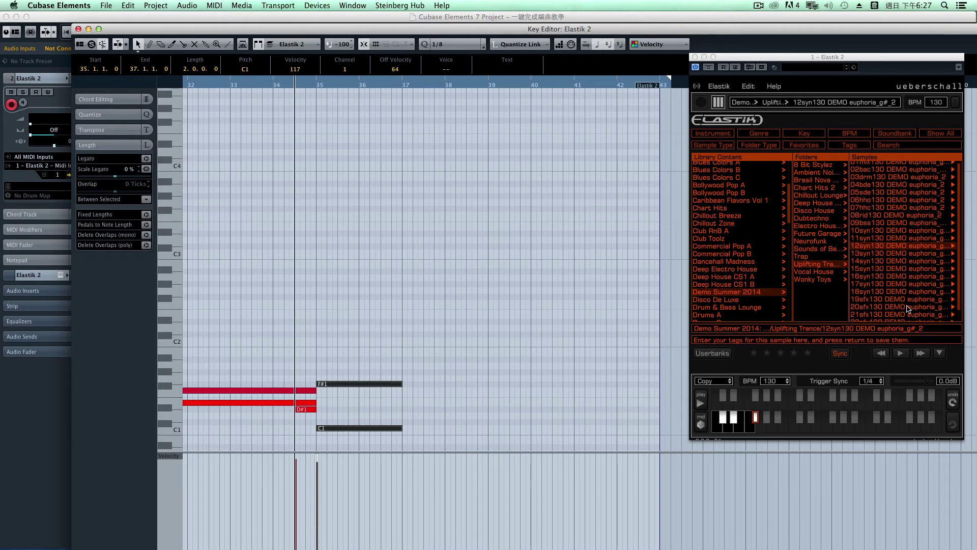
pyautogui.click(908, 307)
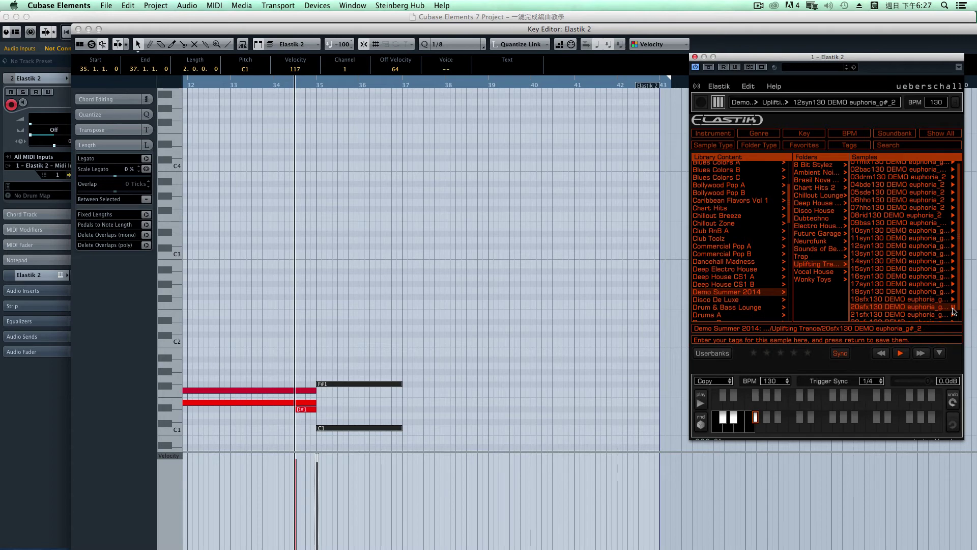
pyautogui.scroll(-1, 951, 308)
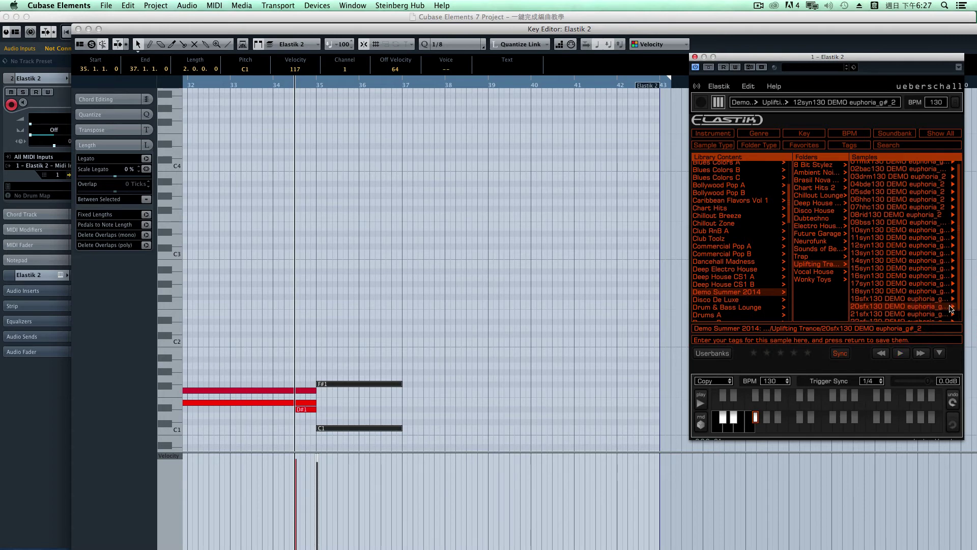
pyautogui.scroll(-1, 927, 307)
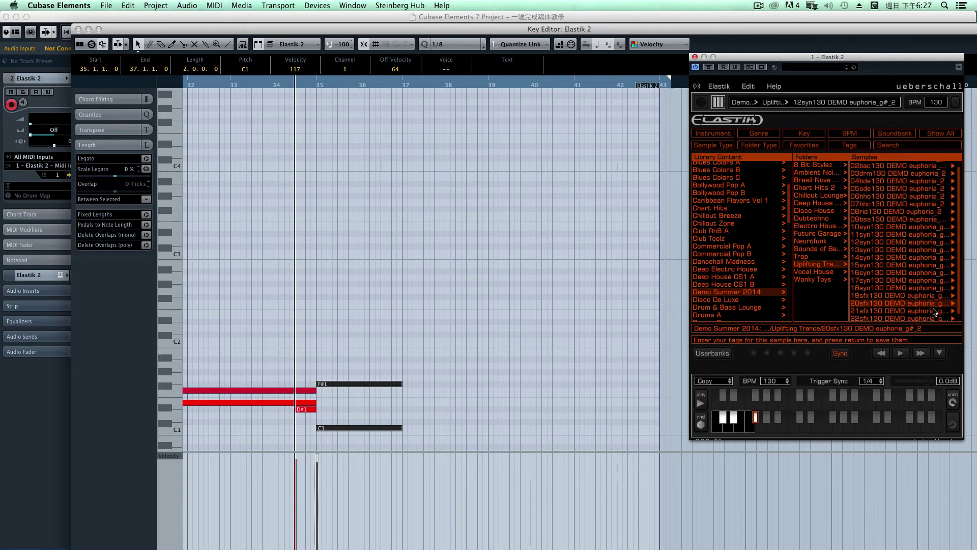
pyautogui.click(953, 313)
pyautogui.click(954, 314)
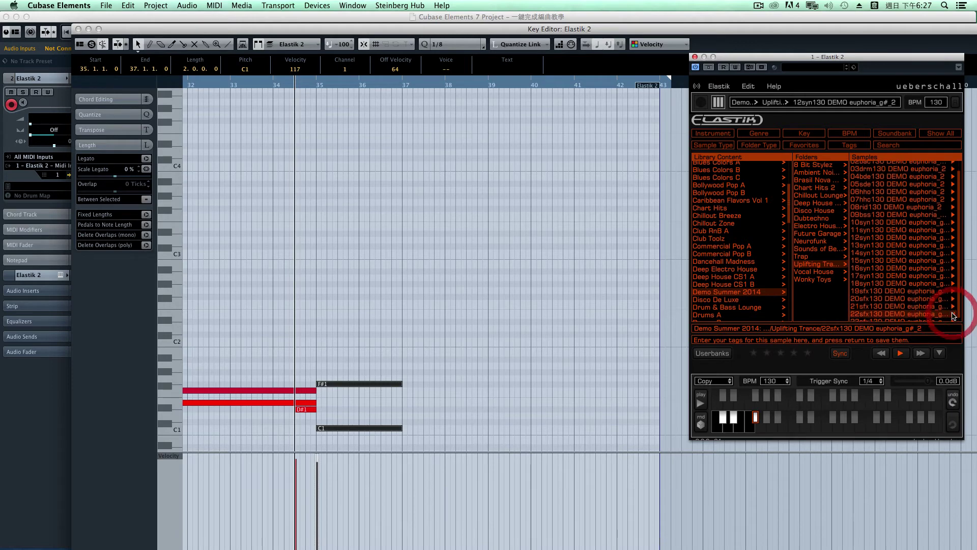
# Map 20sfx130 DEMO euphoria_g#_2 to Elastik's G1 key and 22sfx130 DEMO euphoria_g#_2 to G#1
pyautogui.click(953, 298)
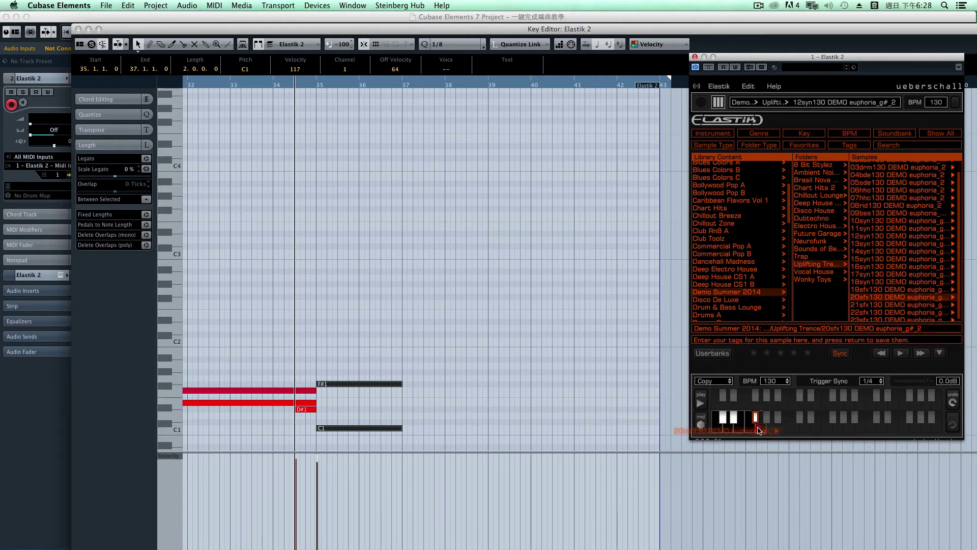
pyautogui.moveTo(759, 430); pyautogui.dragTo(758, 428)
pyautogui.click(904, 313)
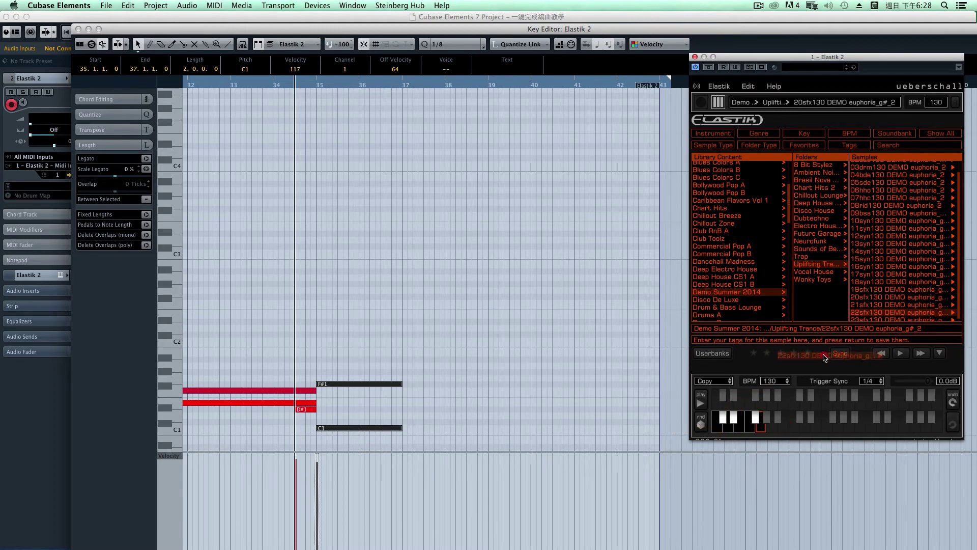
pyautogui.moveTo(766, 419); pyautogui.dragTo(763, 429)
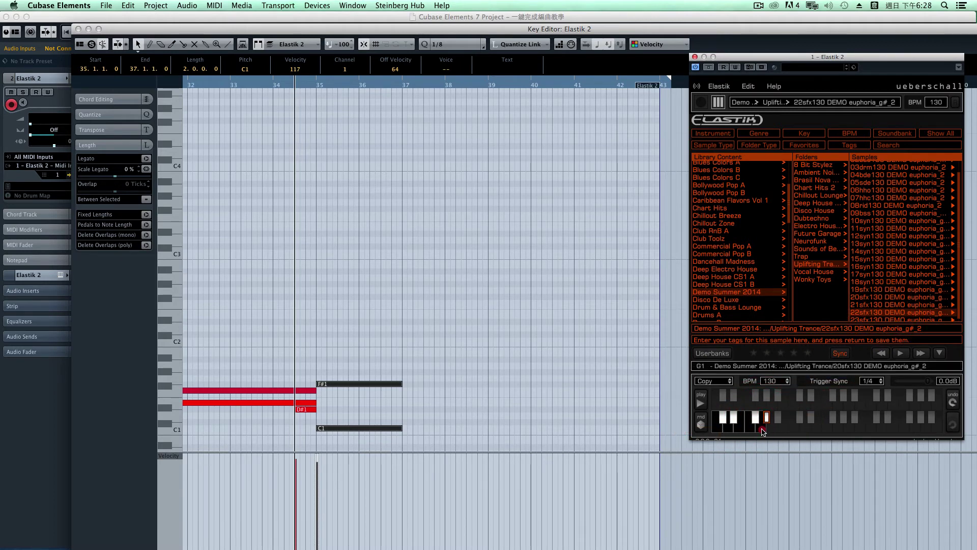
# Copy the bar 35 F#1 note to G1 at 36.3, and copy that to G#1, shortened to end at bar 37
pyautogui.click(372, 385)
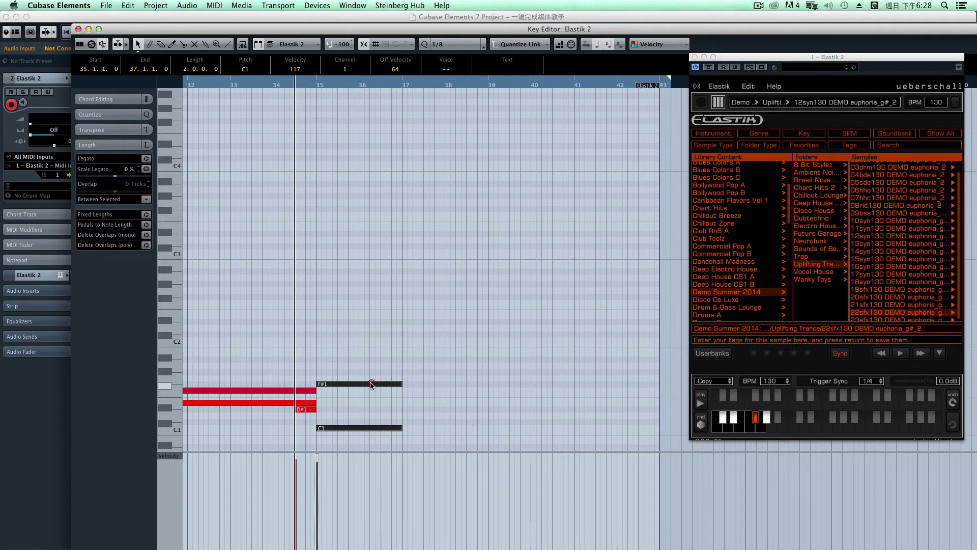
pyautogui.moveTo(366, 386); pyautogui.dragTo(434, 376)
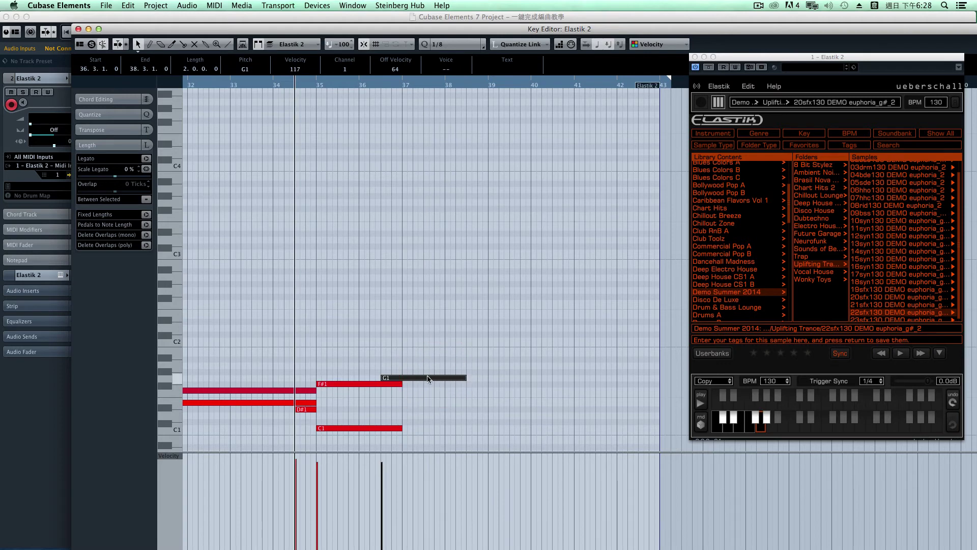
pyautogui.moveTo(398, 377); pyautogui.dragTo(398, 371)
pyautogui.moveTo(465, 371); pyautogui.dragTo(402, 370)
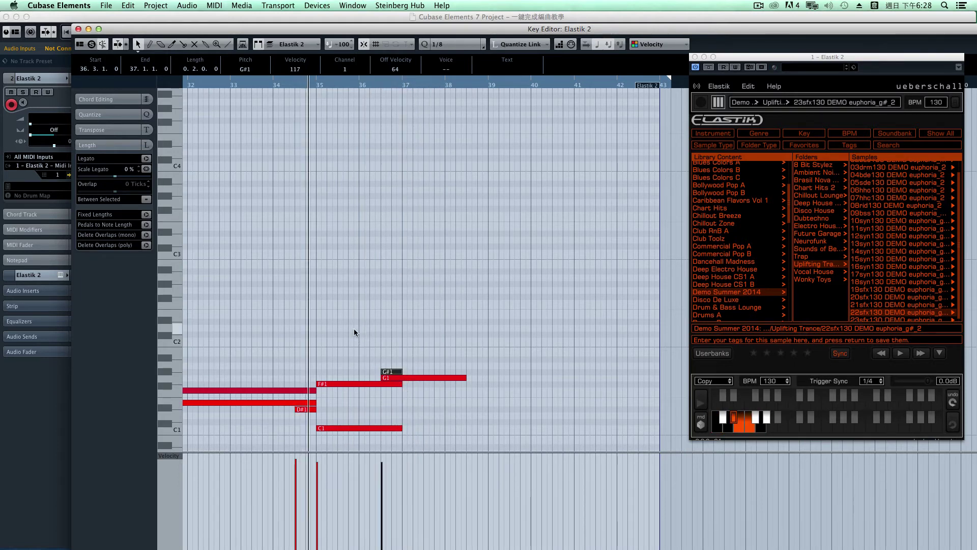
# Lower the velocity of the F#1 note at bar 35 to 108
pyautogui.click(346, 385)
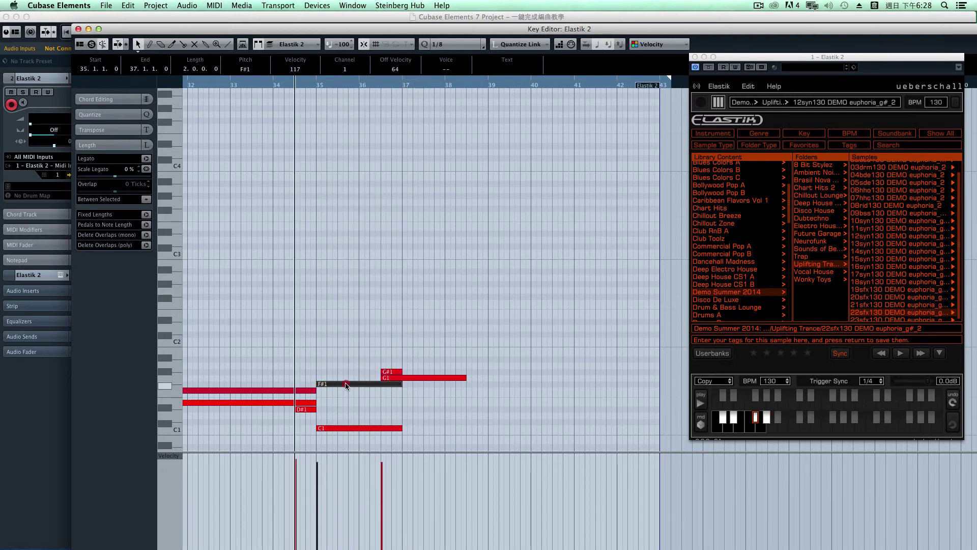
pyautogui.click(318, 467)
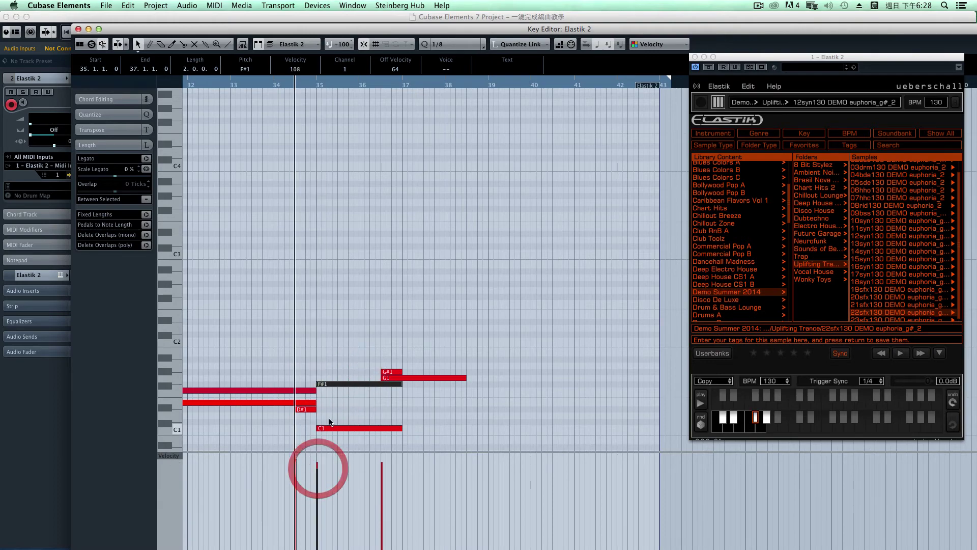
# Examine the effect notes around bars 35 to 38 and the note layout of the whole Elastik 2 part
pyautogui.press('g')
pyautogui.press('g')
pyautogui.press('g')
pyautogui.press('g')
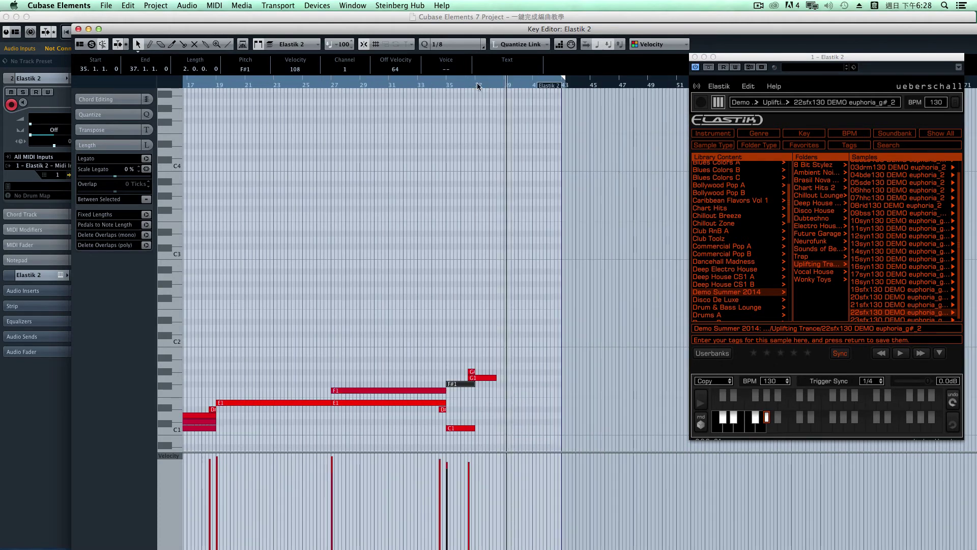
pyautogui.click(474, 105)
pyautogui.press('h')
pyautogui.press('h')
pyautogui.press('h')
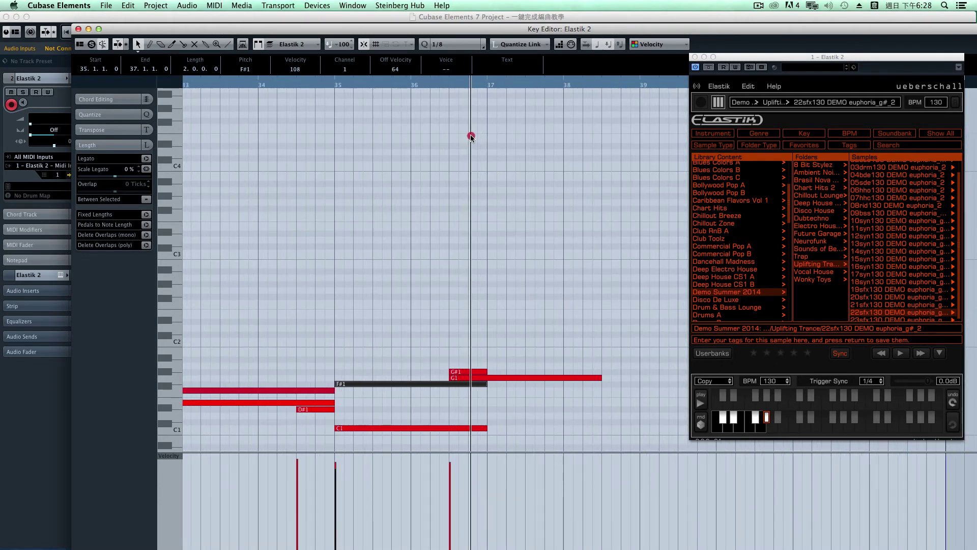
pyautogui.press('g')
pyautogui.press('g')
pyautogui.press('g')
pyautogui.press('g')
pyautogui.press('g')
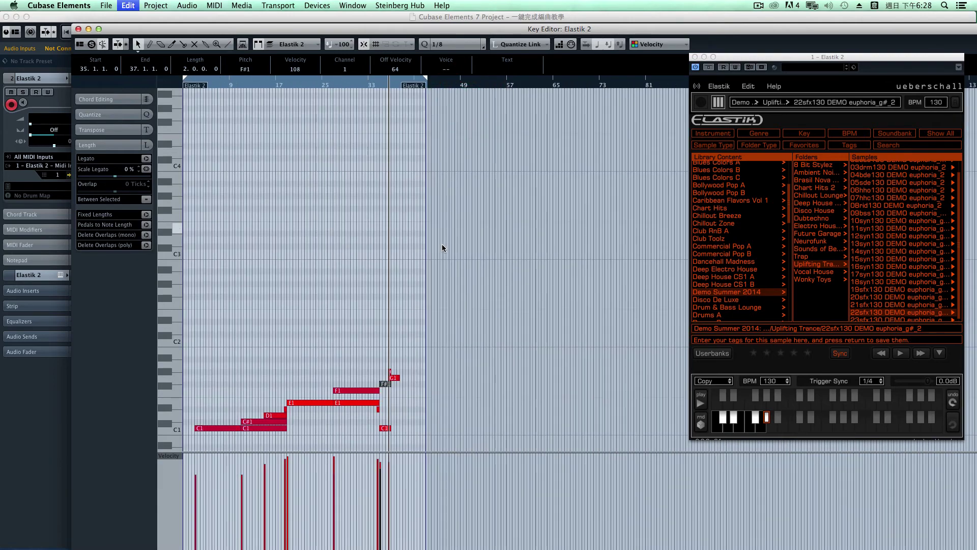
pyautogui.press('g')
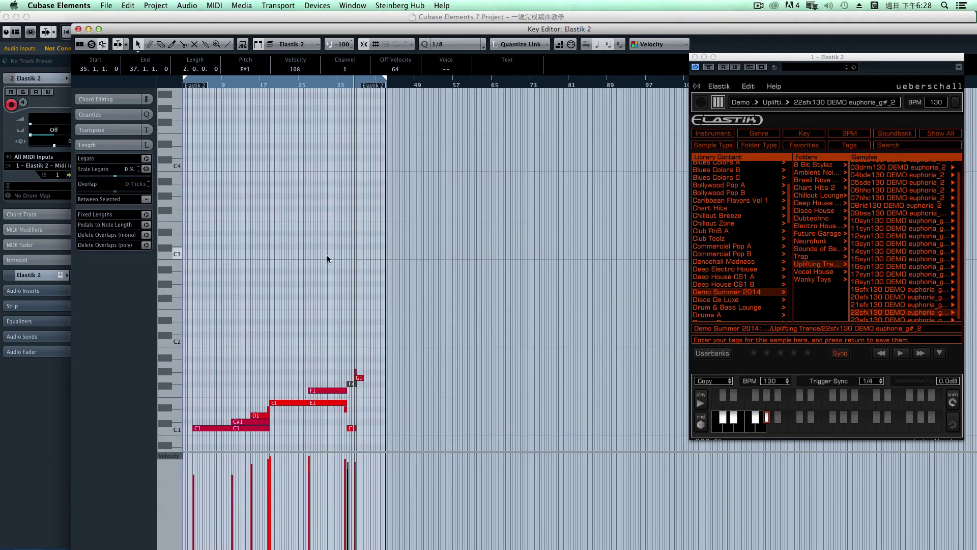
# Return to the beginning of the project and bring up the Video Player in place of the Key Editor
pyautogui.press('Home')
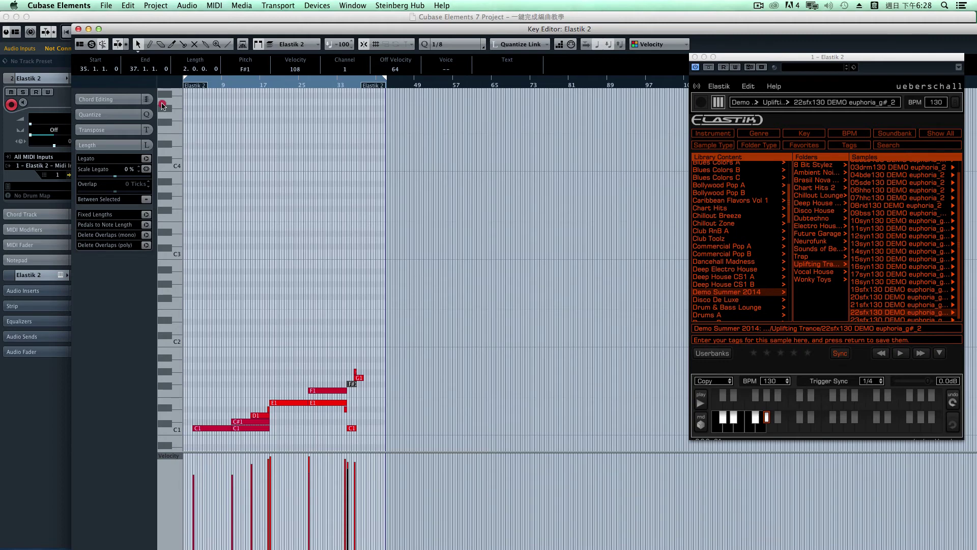
pyautogui.press('h')
pyautogui.press('h')
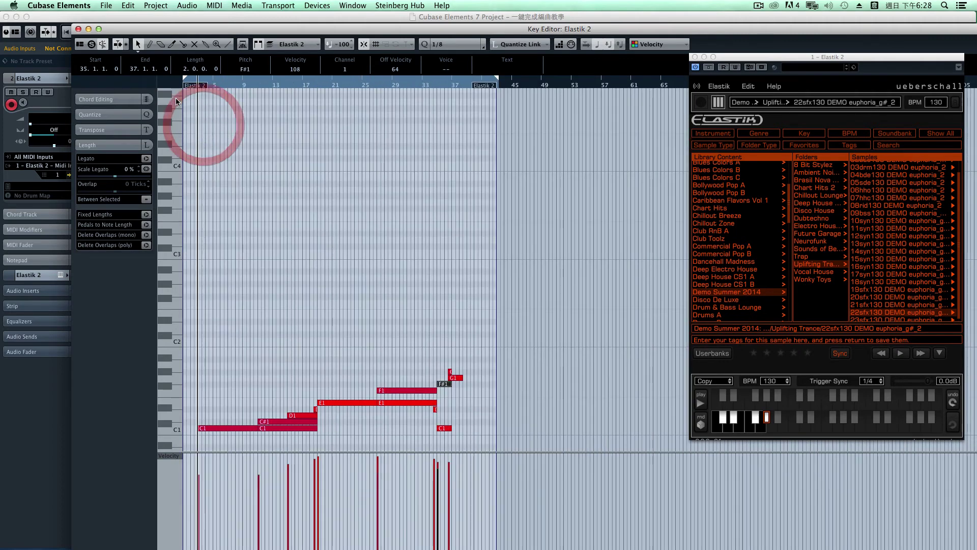
pyautogui.click(78, 29)
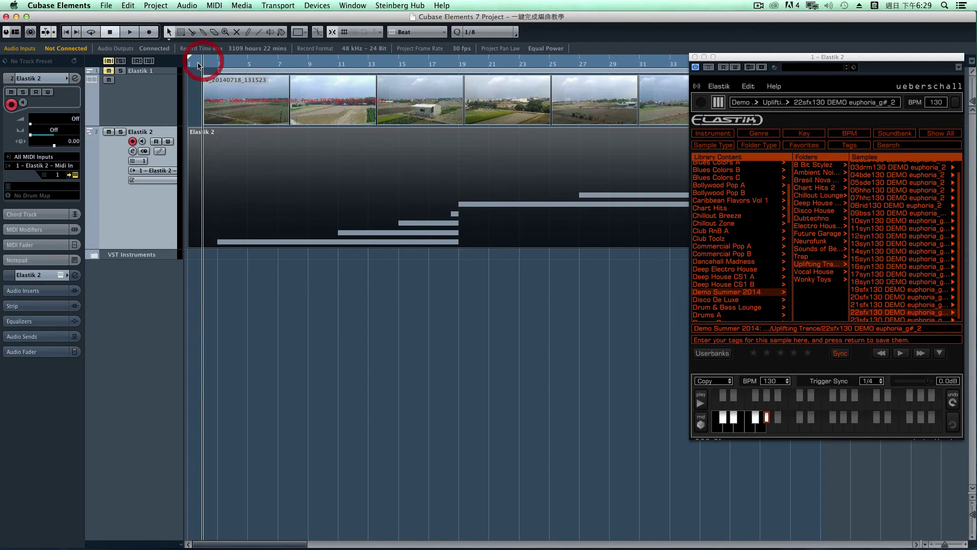
pyautogui.click(129, 102)
pyautogui.click(74, 79)
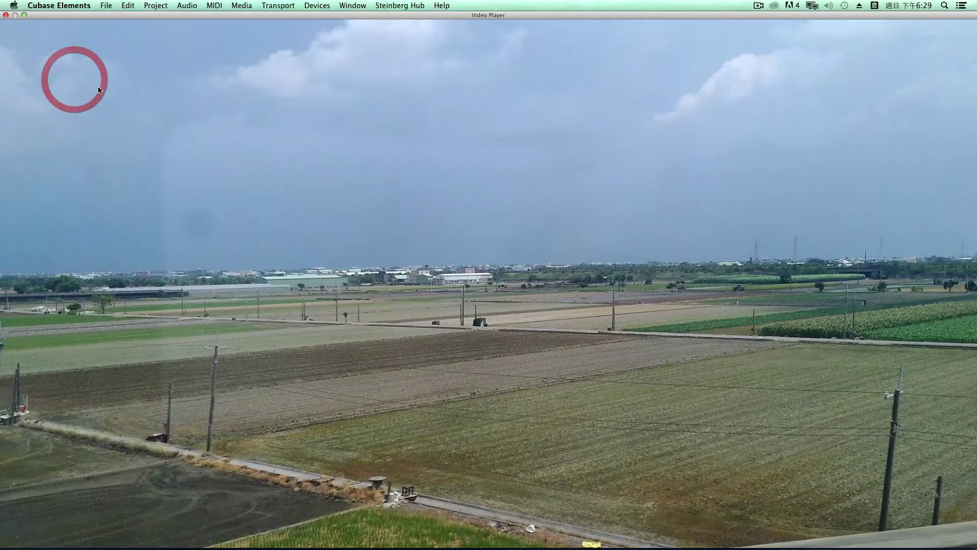